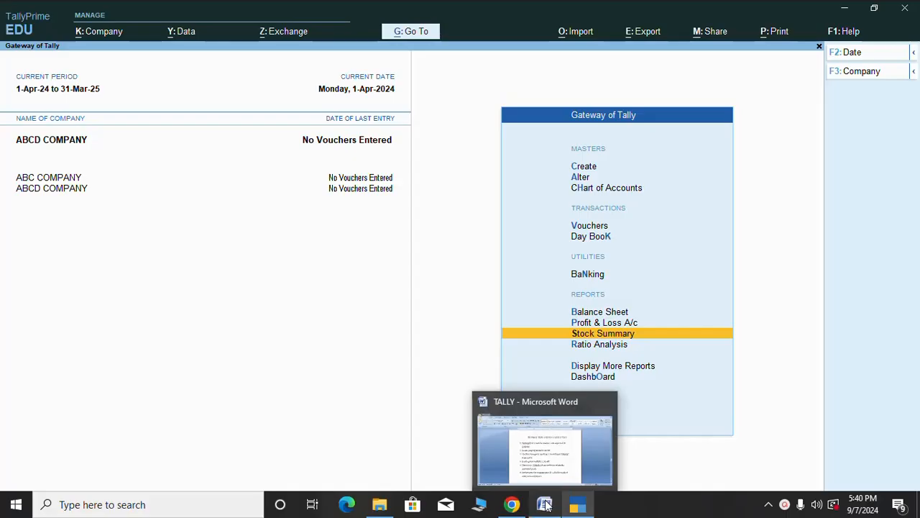
Step: Switch to the TALLY document in Microsoft Word and review the numbered transactions under TRANSACTION AND VOUCHER ENTRY
click(534, 476)
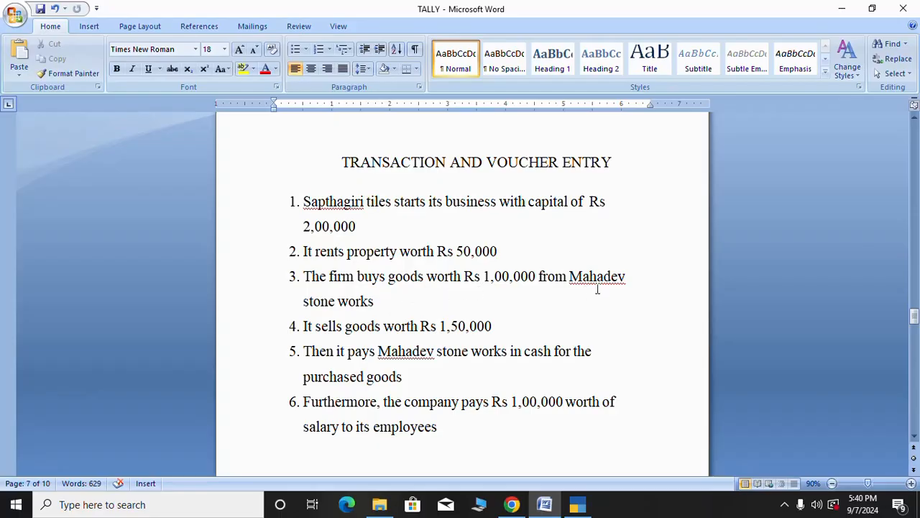
drag(539, 278, 486, 279)
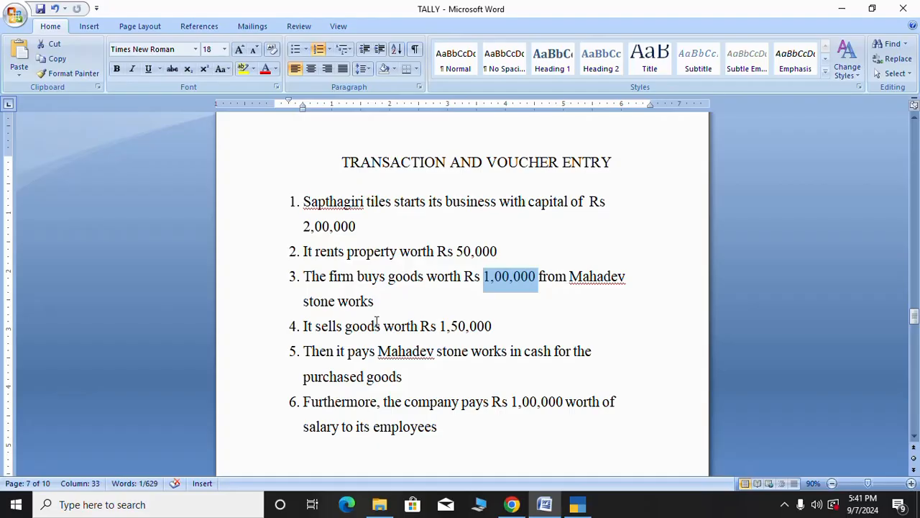
click(388, 300)
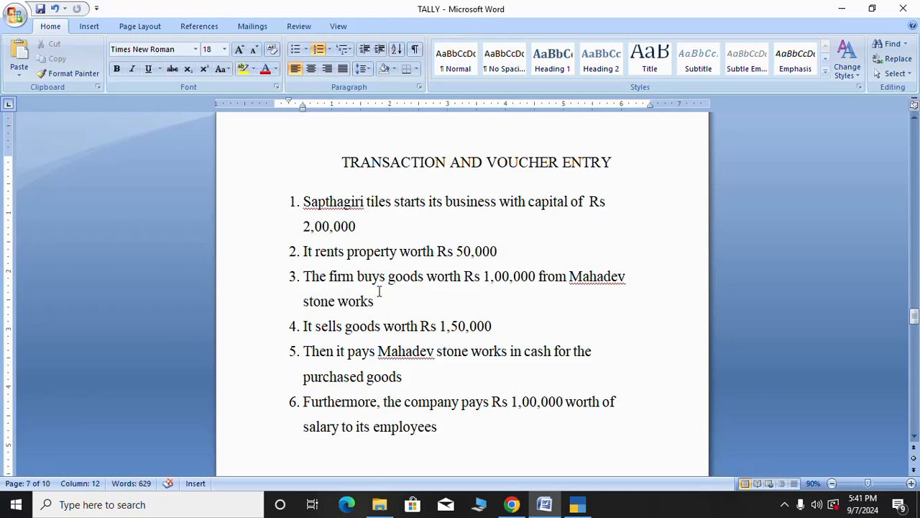
drag(496, 327, 329, 327)
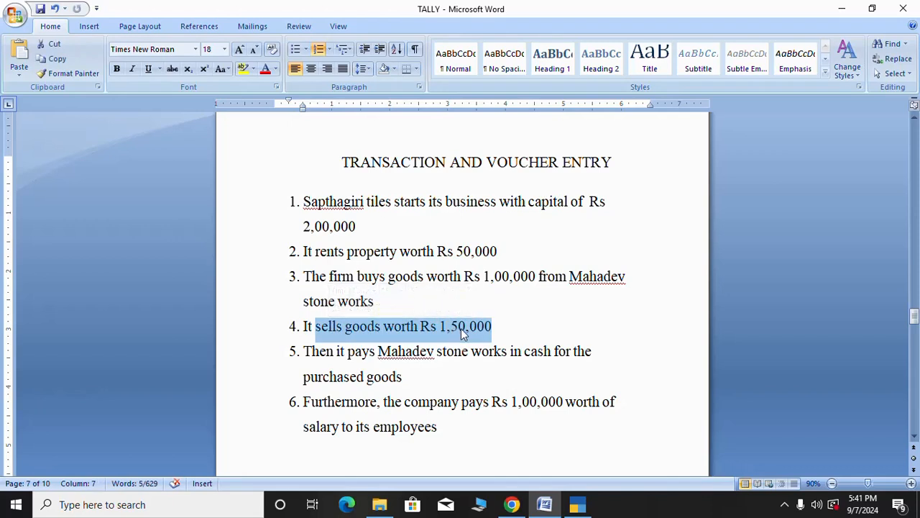
click(501, 283)
click(498, 329)
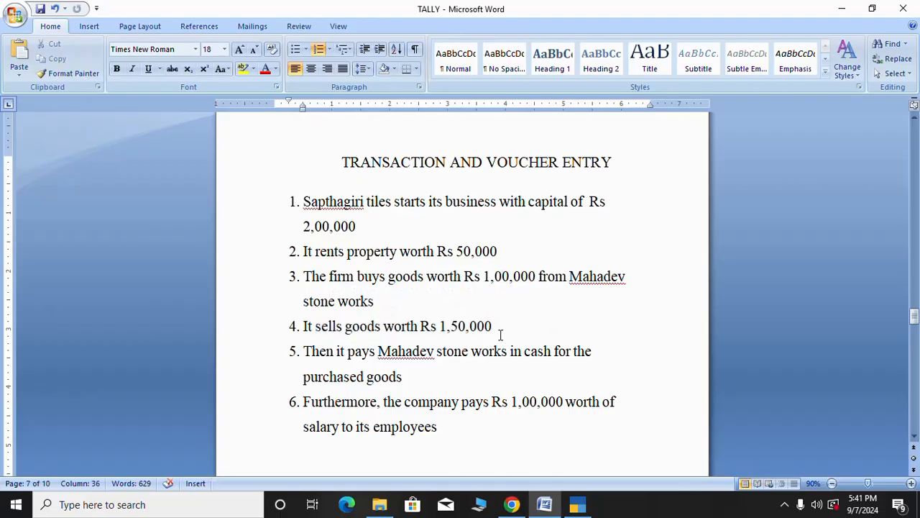
drag(493, 326, 302, 329)
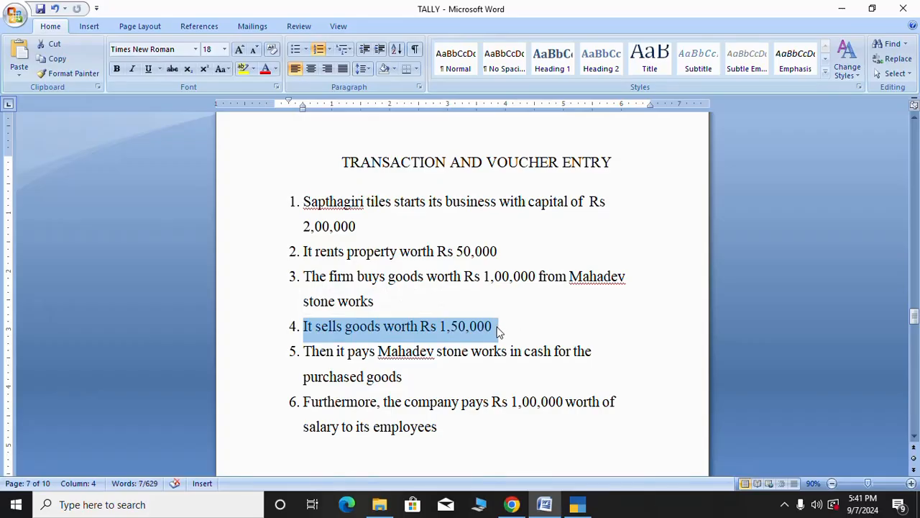
click(394, 354)
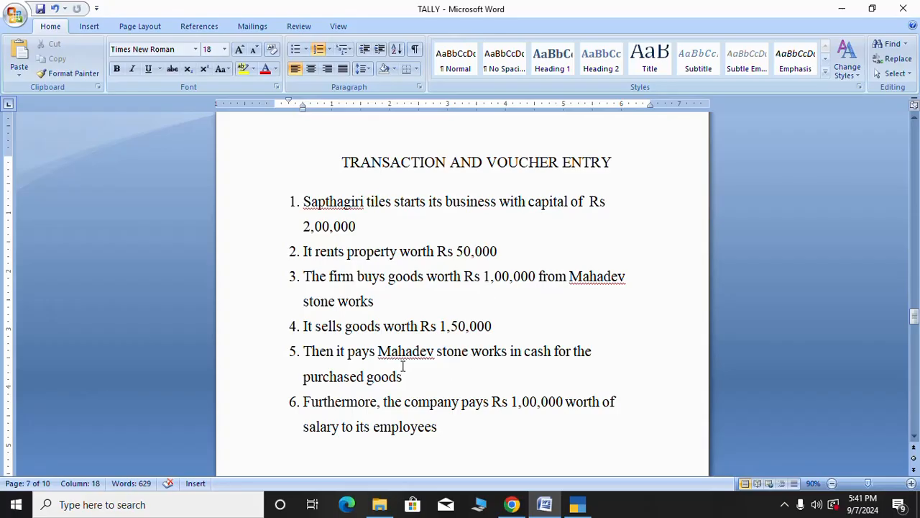
scroll(402, 357, down, 1)
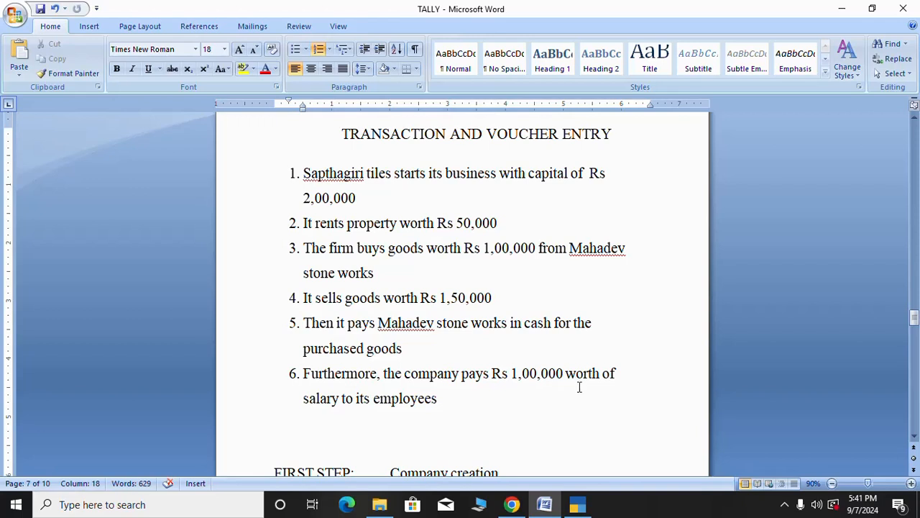
click(453, 400)
drag(454, 401, 319, 375)
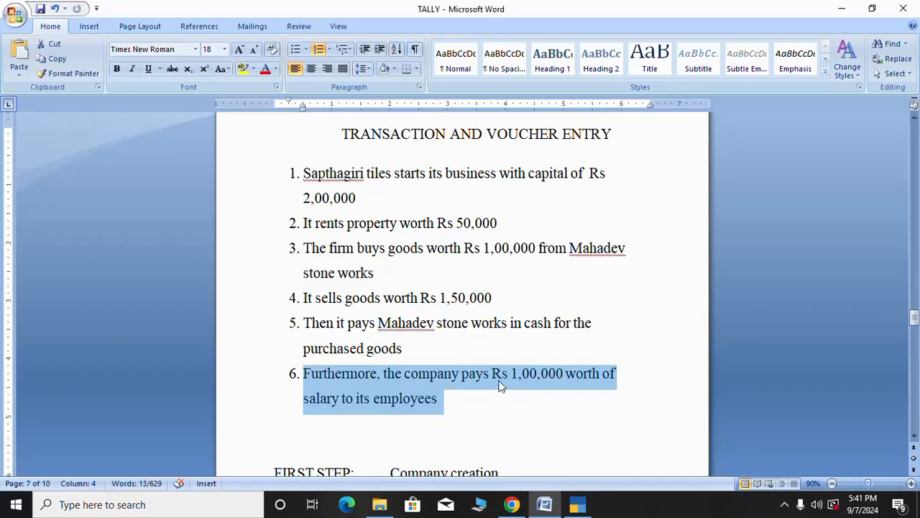
scroll(495, 373, down, 1)
scroll(493, 372, up, 2)
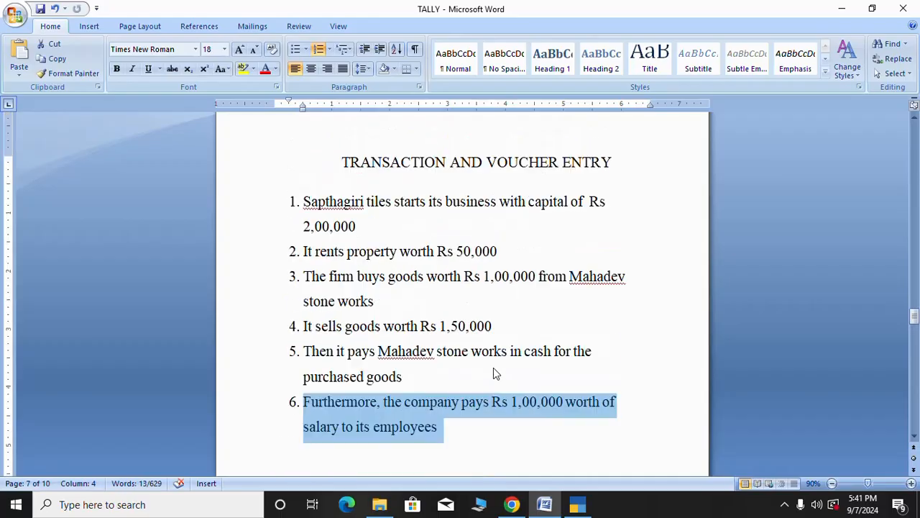
Step: Review the outline of steps below the transactions, from company creation through ledger creation and voucher entry to display
scroll(493, 373, down, 8)
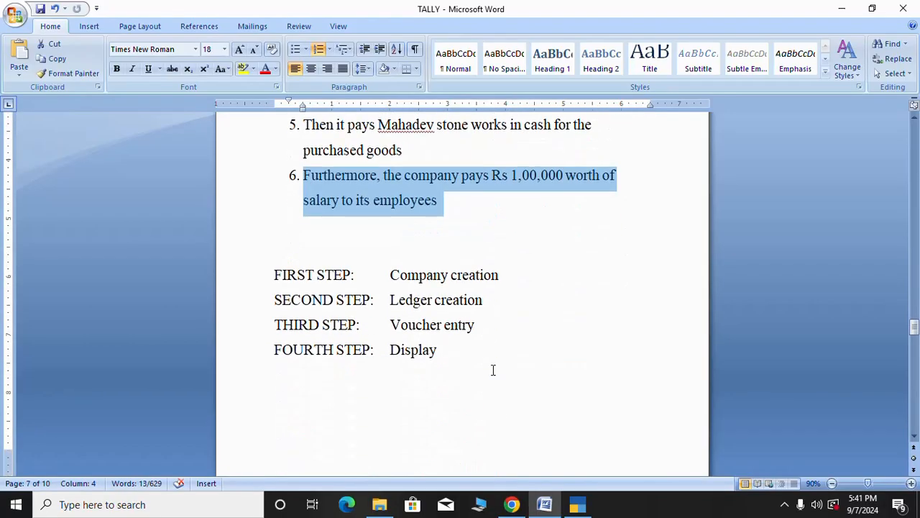
scroll(491, 370, down, 2)
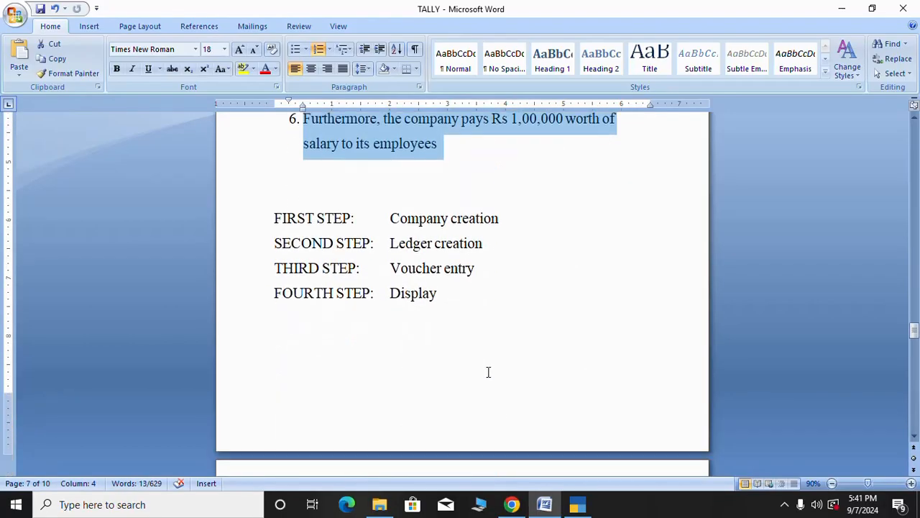
scroll(488, 372, down, 2)
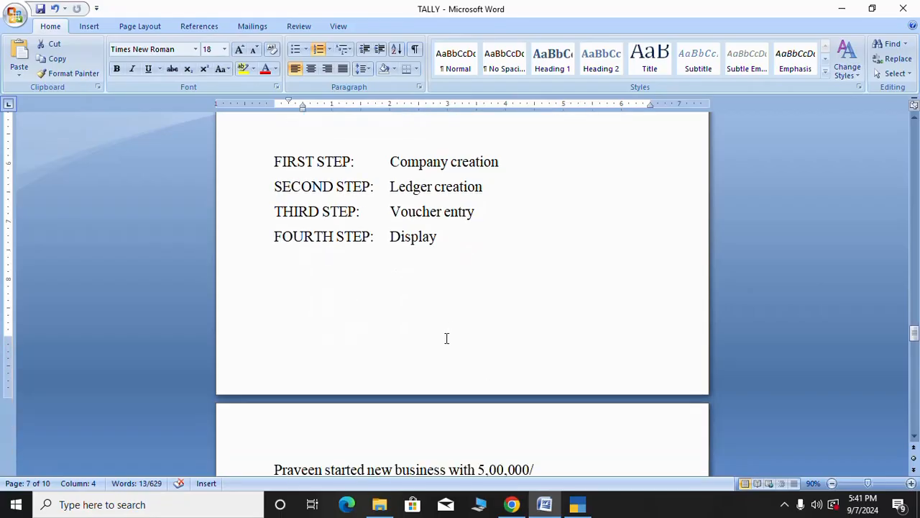
drag(500, 159, 277, 162)
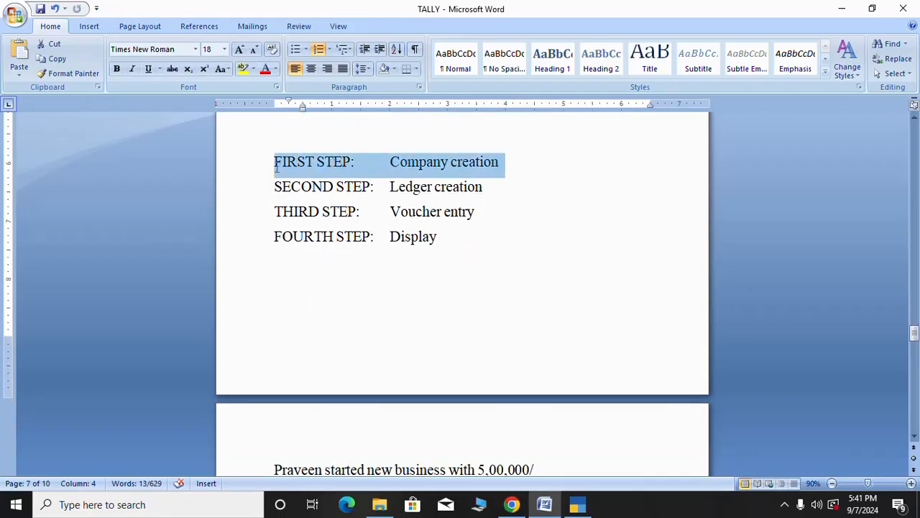
click(486, 188)
drag(462, 190, 283, 190)
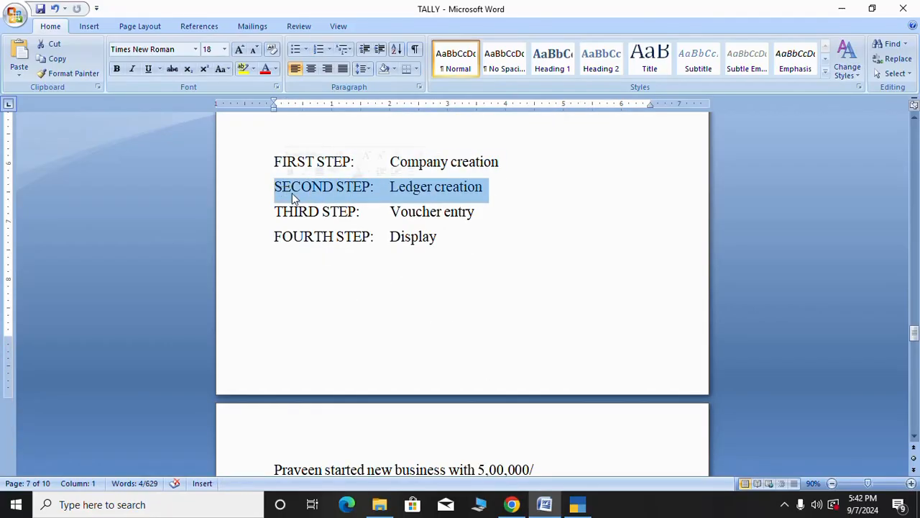
drag(486, 216, 246, 215)
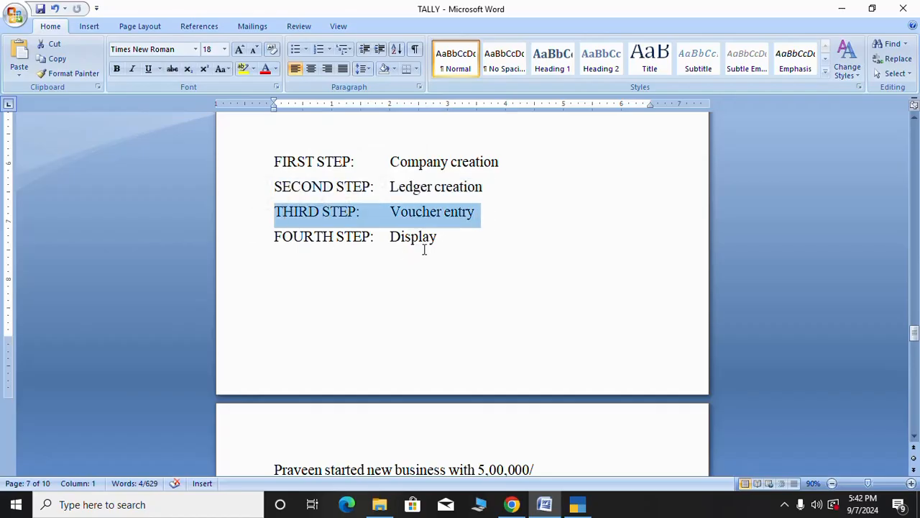
drag(440, 240, 263, 243)
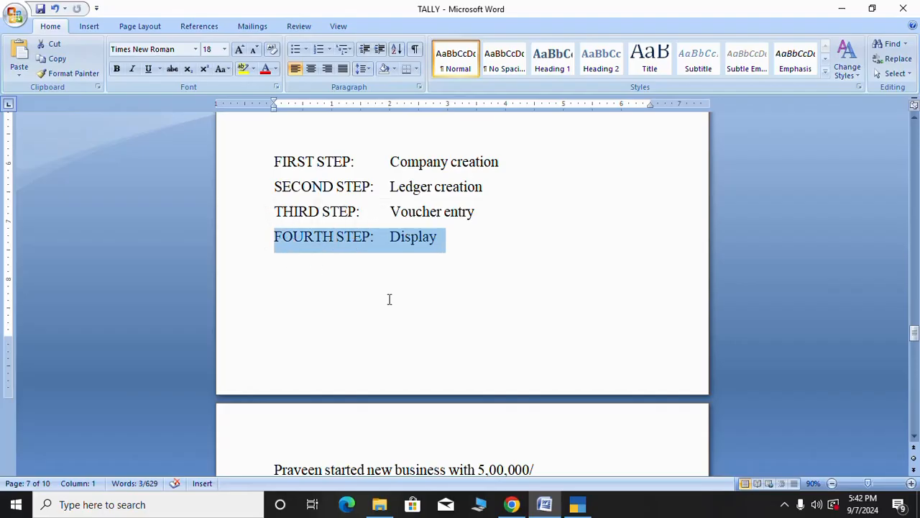
scroll(389, 299, up, 3)
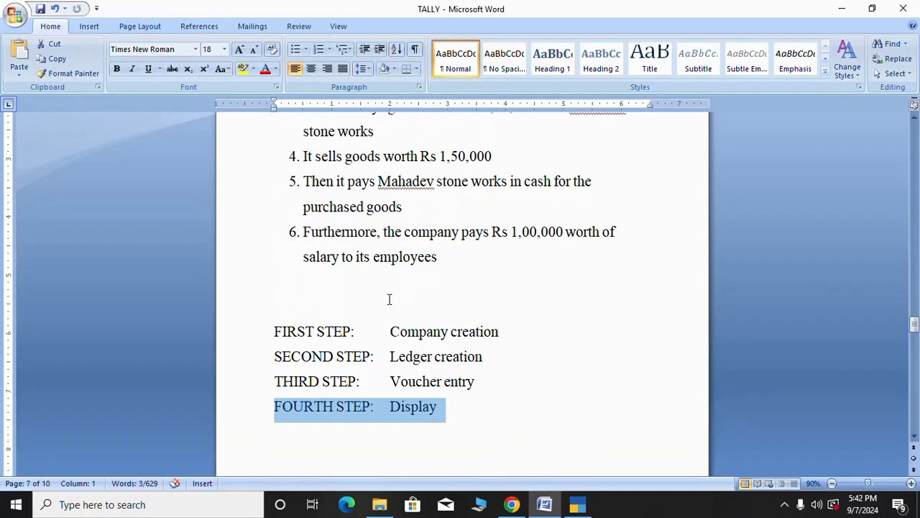
Step: Switch to TallyPrime and open the Company Creation form through the company selection list
click(578, 504)
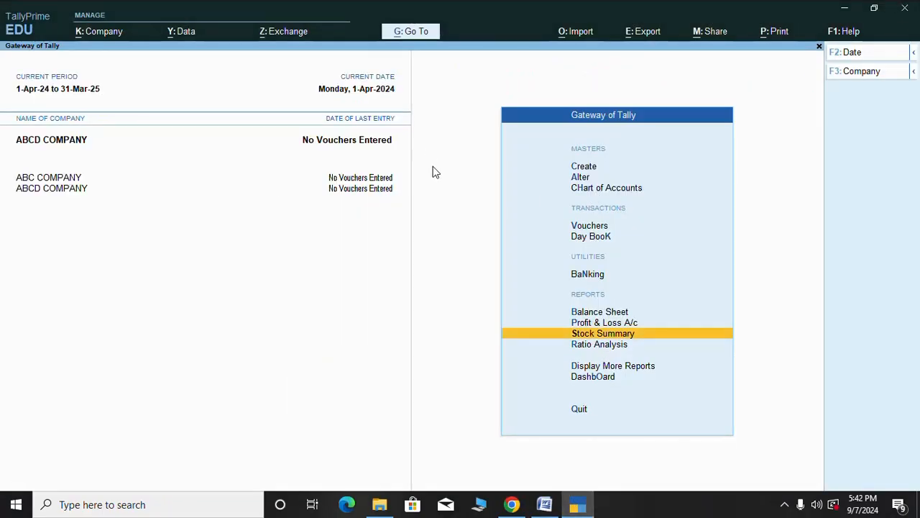
key(alt)
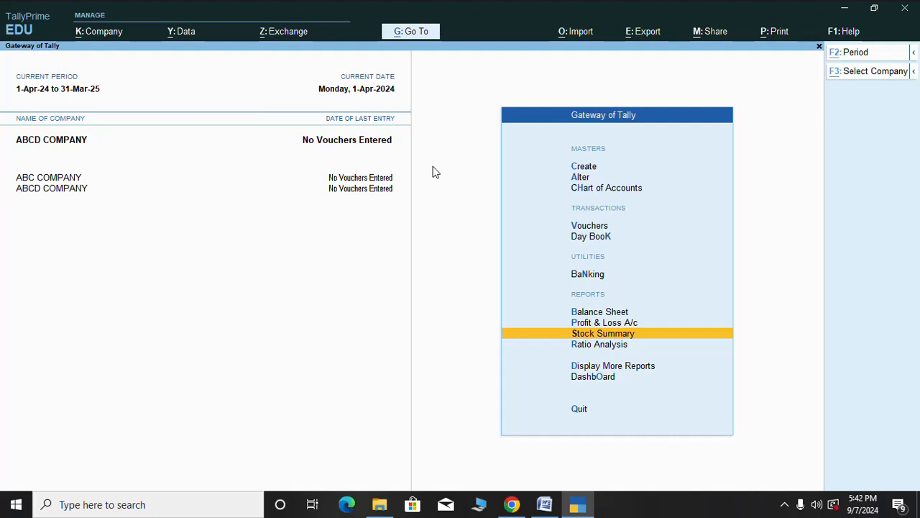
key(alt+F3)
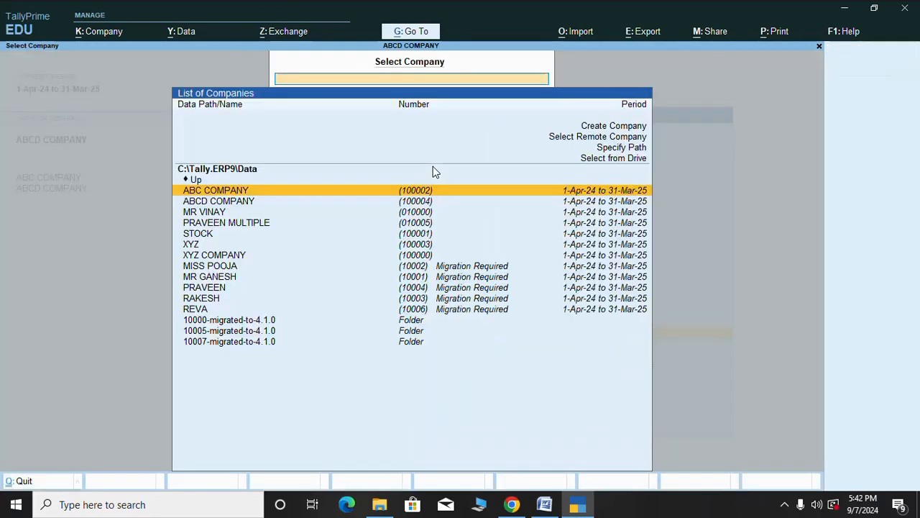
key(Up)
key(Up)
key(Up)
key(Up)
key(Up)
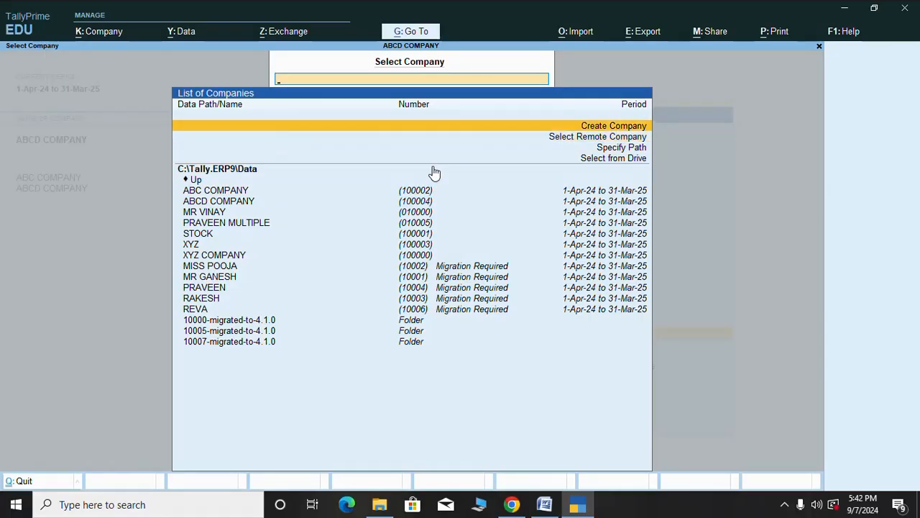
key(Return)
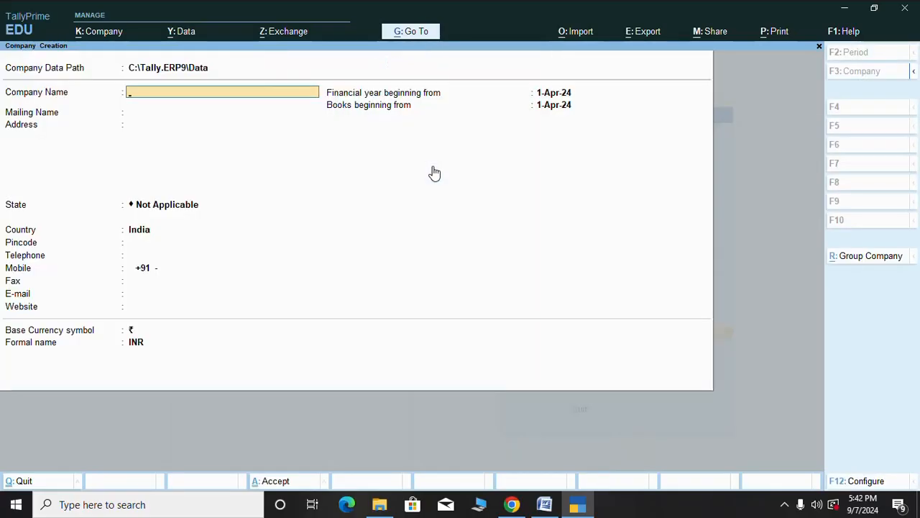
Step: Create a company named SAPTHAGIRI with the same mailing name, keeping the default state, country and financial year
text(SAPTHAGIRI)
key(Return)
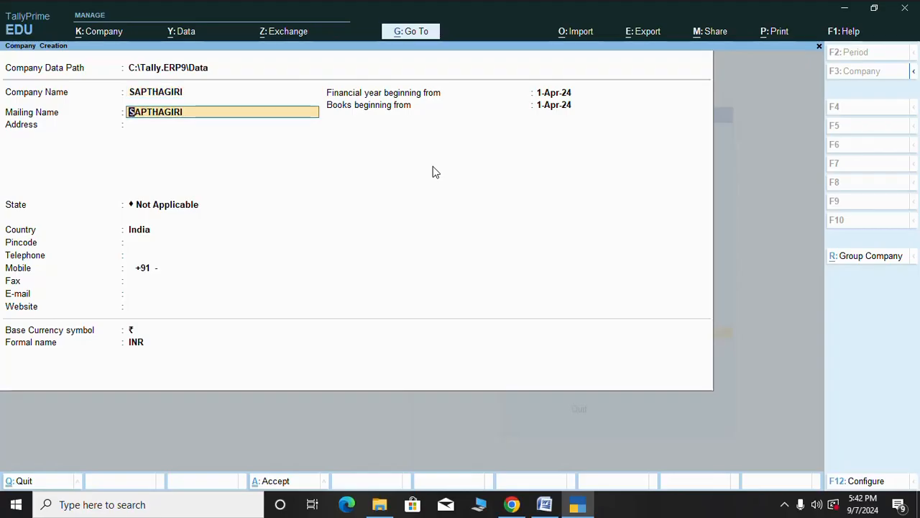
key(Return)
key(Return)
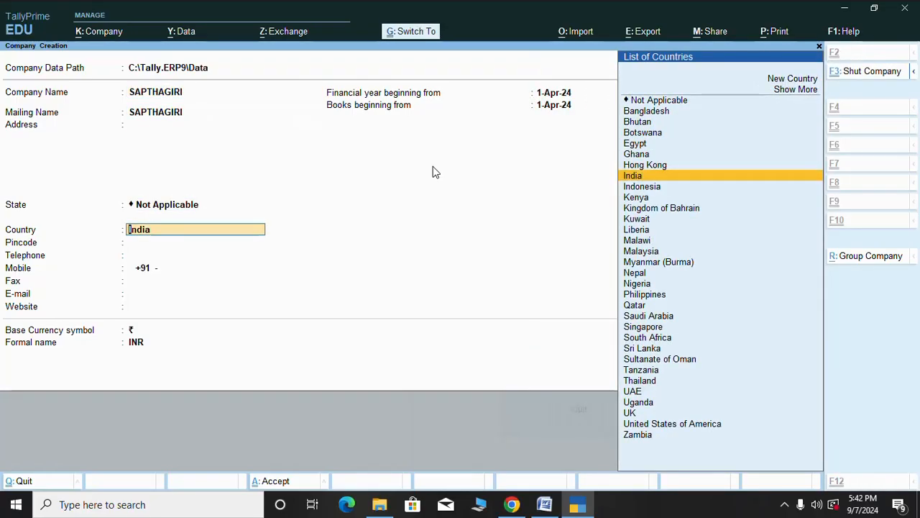
key(ctrl+a)
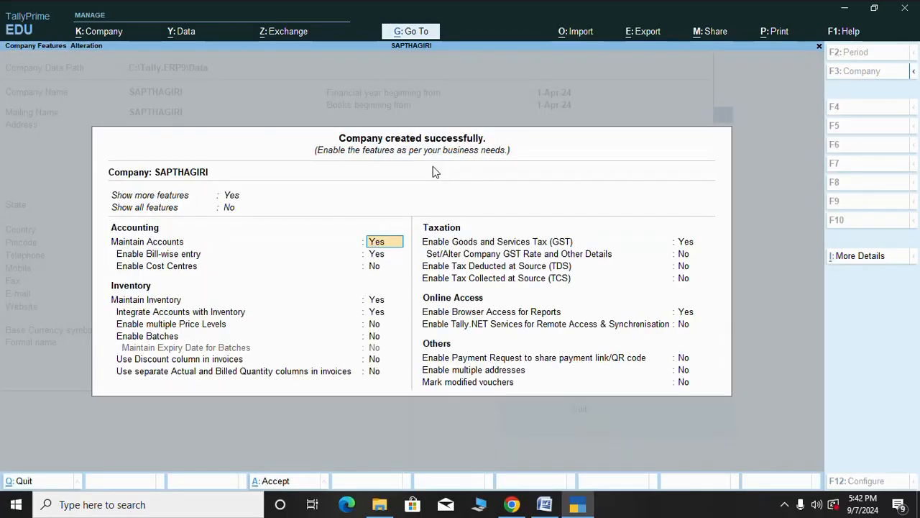
Step: Keep the default accounting and inventory features for the new SAPTHAGIRI company
key(Return)
key(Return)
key(Return)
key(Return)
key(Return)
key(Return)
key(Return)
key(Return)
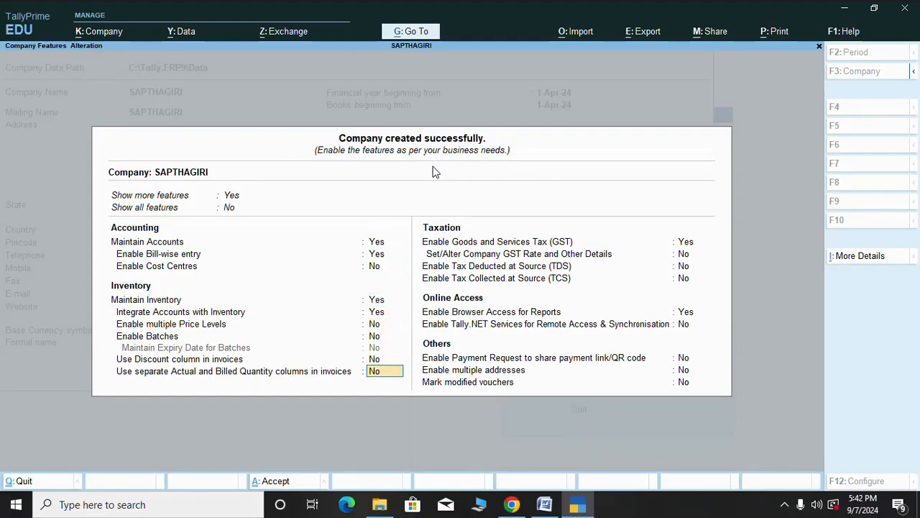
key(Return)
key(Return)
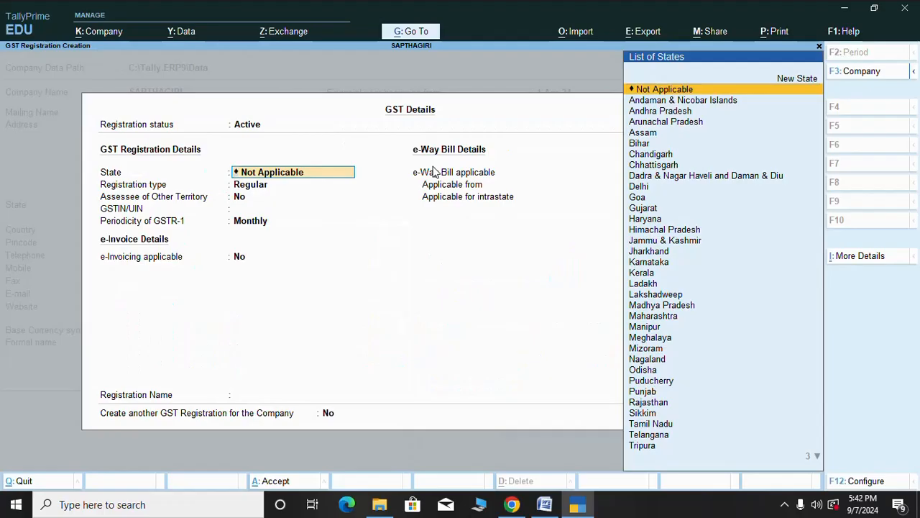
key(Return)
key(Return)
key(Return)
key(Return)
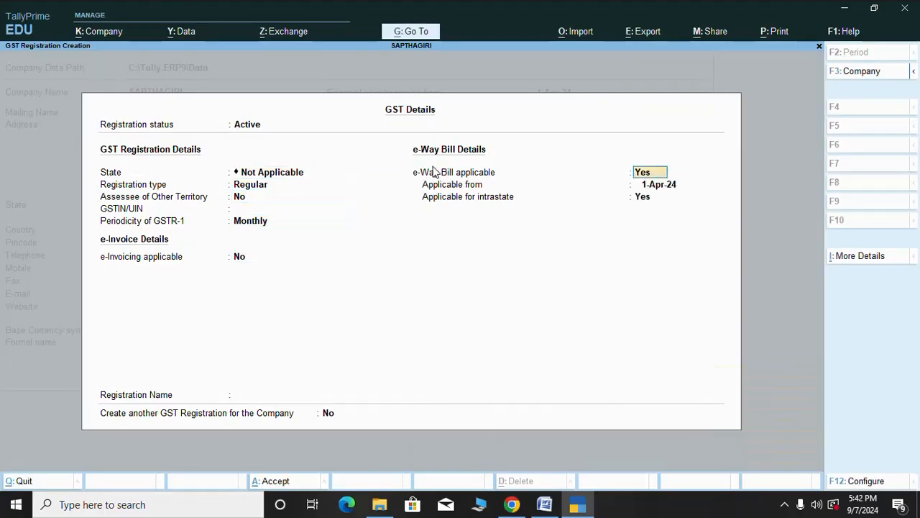
key(Return)
key(Return)
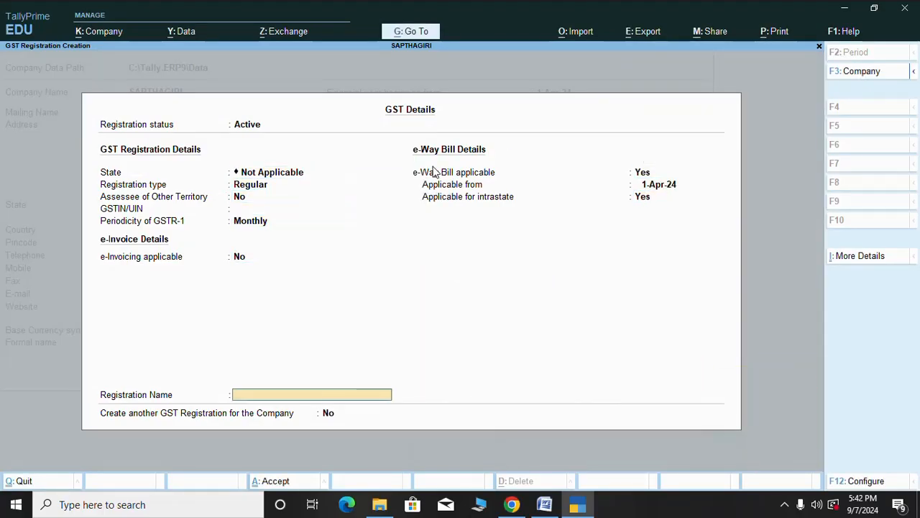
key(Escape)
key(Return)
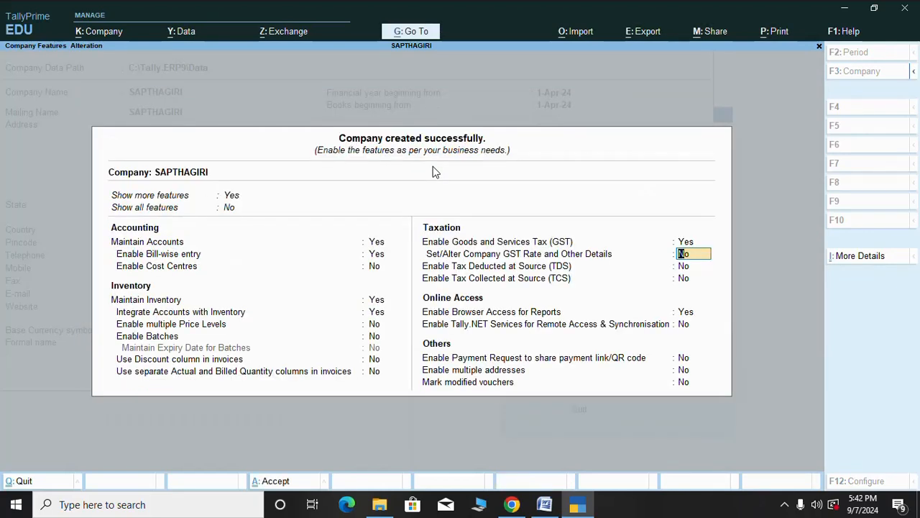
Step: Set Enable Goods and Services Tax (GST) to No, accept the remaining company features unchanged and return to the Gateway of Tally
key(Up)
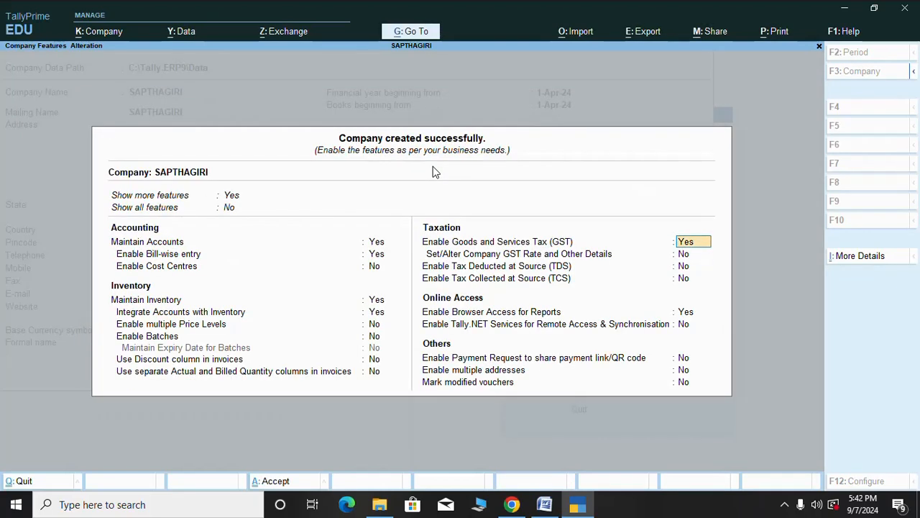
text(N)
key(Return)
key(Return)
key(Return)
key(Return)
key(Return)
key(Return)
key(Return)
key(Return)
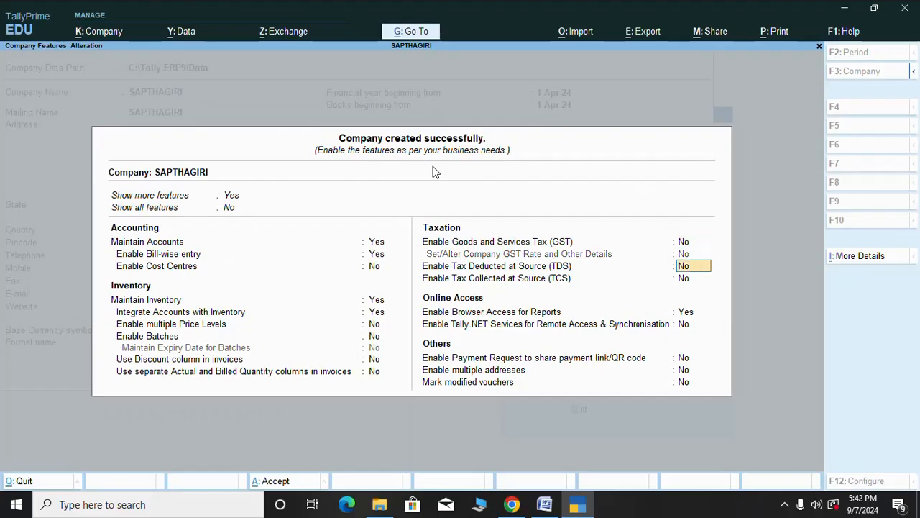
key(Return)
key(Return)
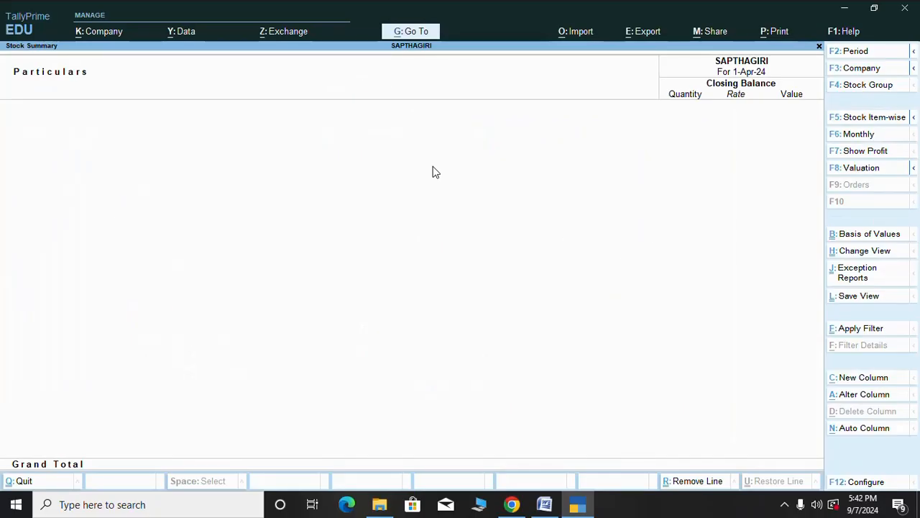
key(Escape)
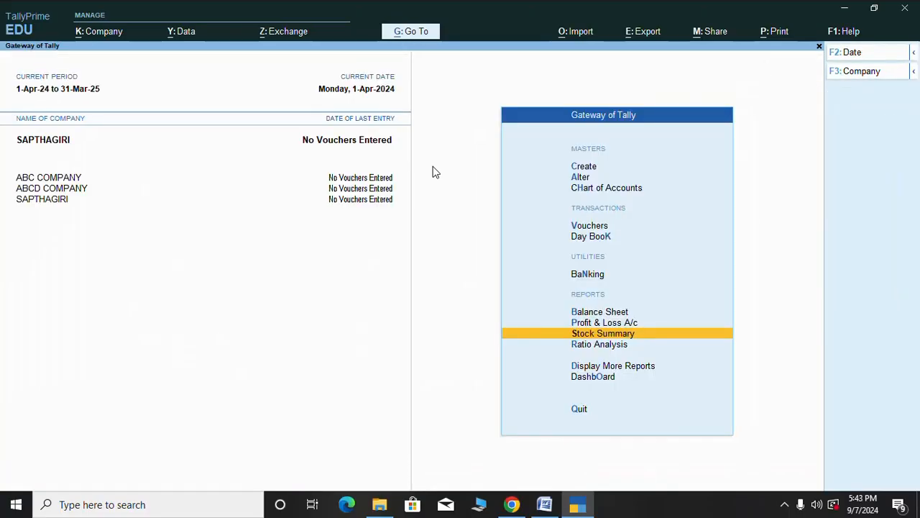
Step: Open the Ledger creation form from the accounting masters of the SAPTHAGIRI company
key(Up)
key(Up)
key(Up)
key(Up)
key(Up)
key(Up)
key(Up)
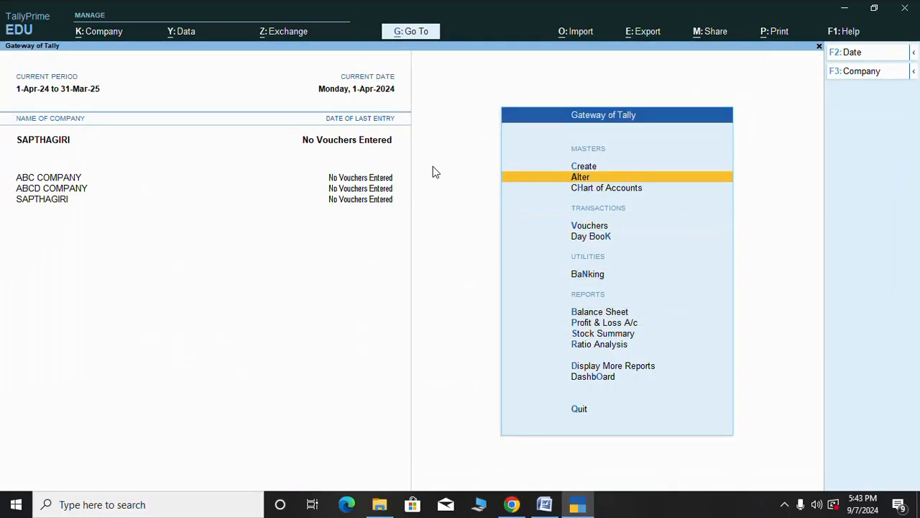
key(Up)
key(Return)
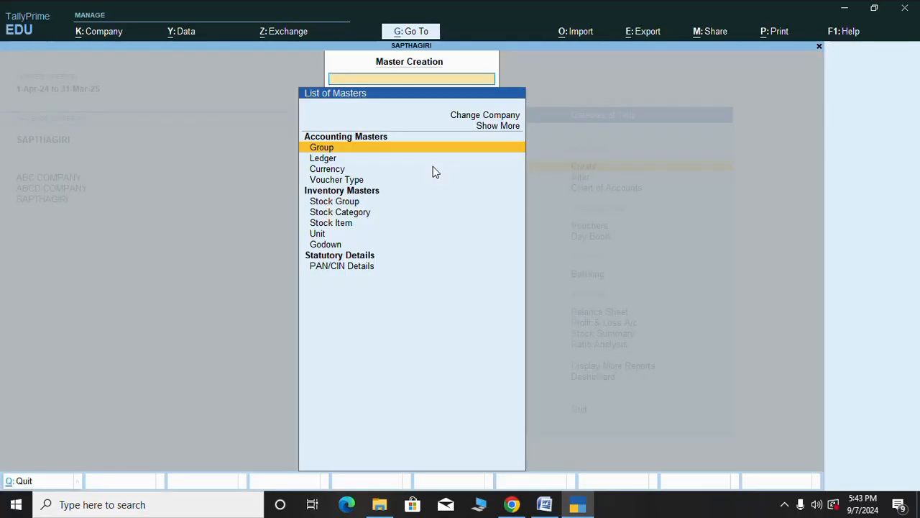
key(Down)
key(Return)
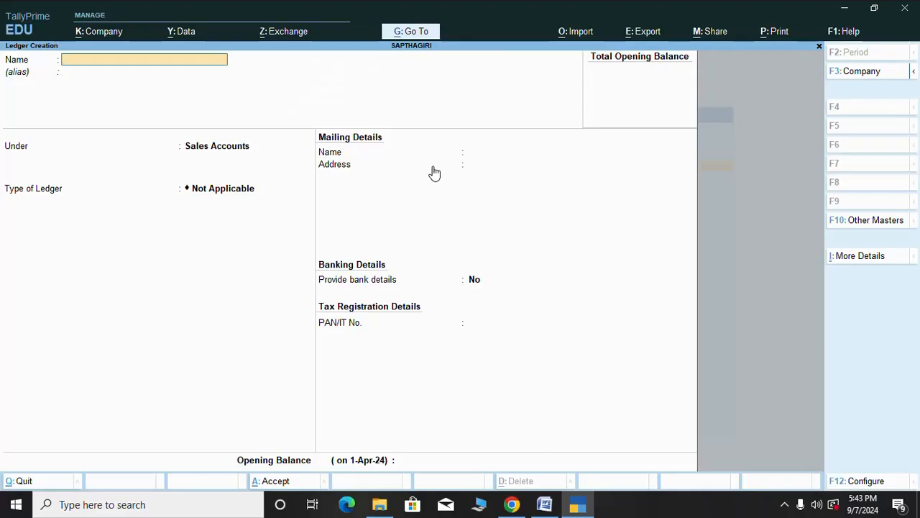
Step: Name the new ledger SAPTHAGIRI and place it under the Capital Account group
text(SAPTHAGIRI)
key(Return)
key(Return)
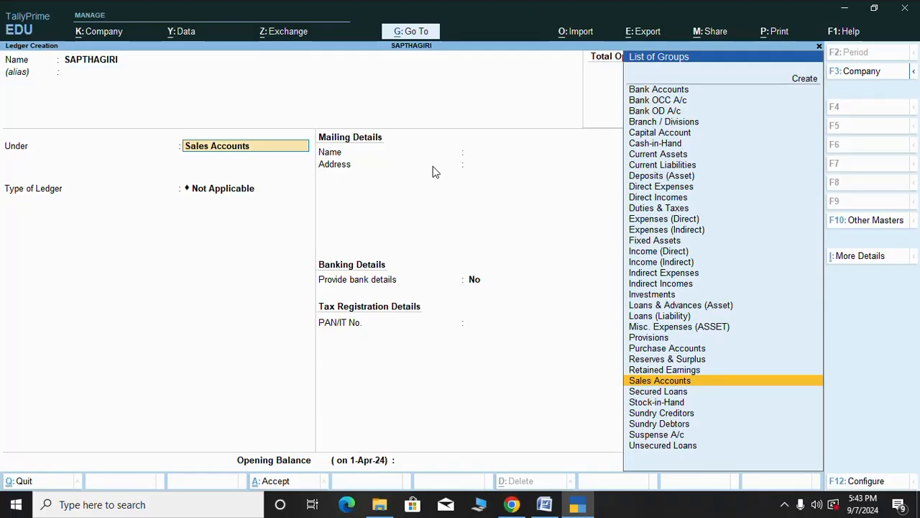
text(C)
key(Down)
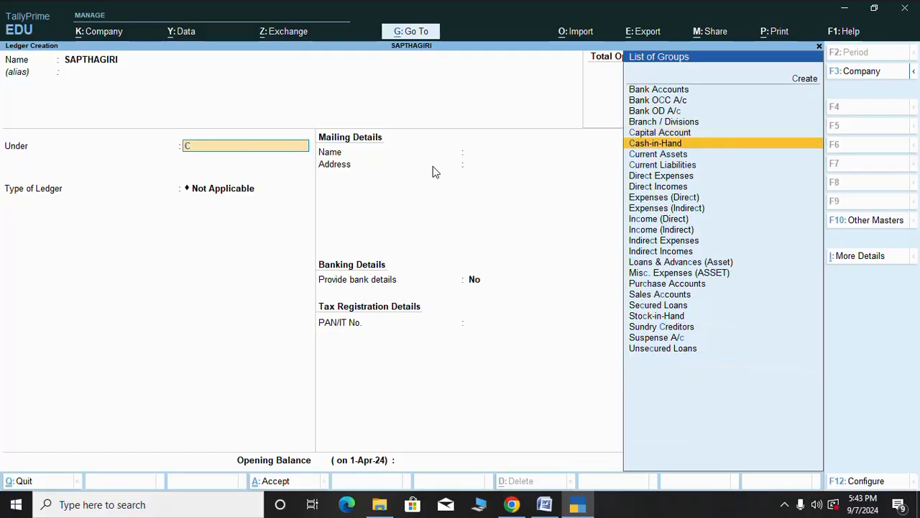
key(Down)
key(Up)
key(Up)
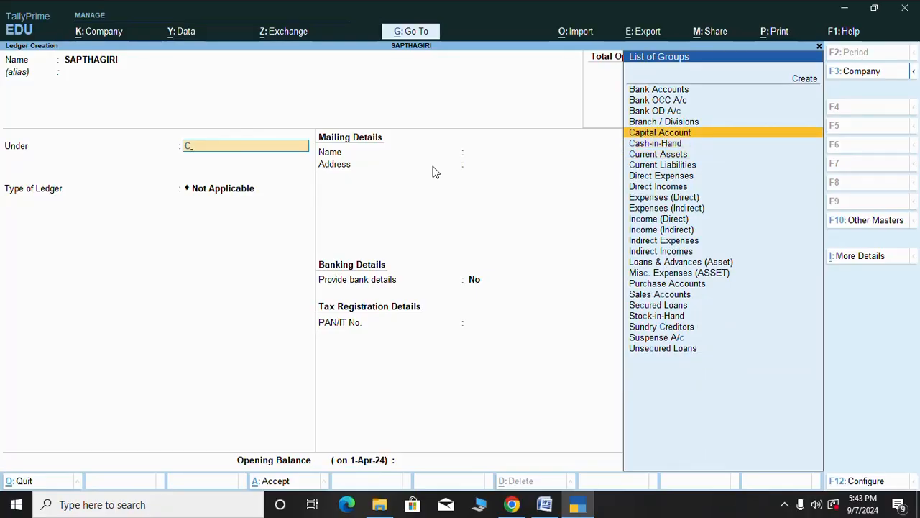
key(Return)
Step: Keep the default mailing, banking and tax details for the SAPTHAGIRI capital ledger and save it
key(Return)
key(Return)
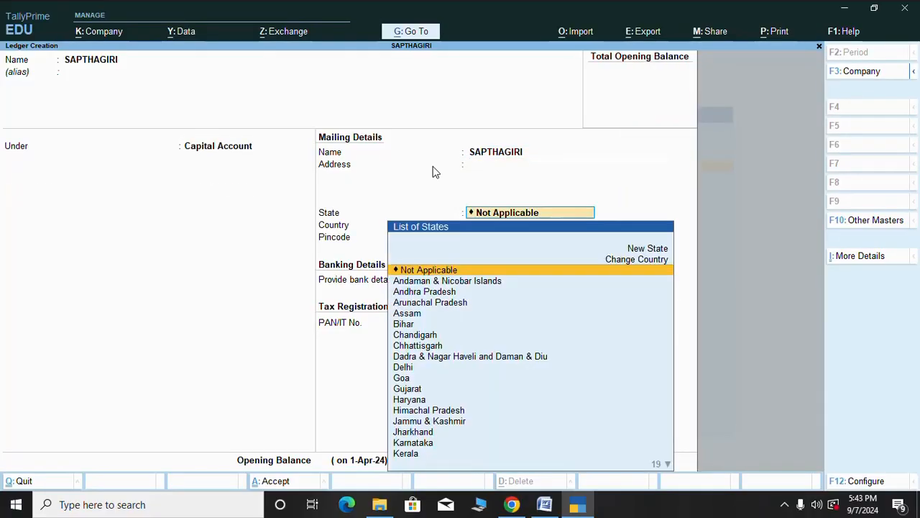
key(Return)
key(Return)
key(Return)
key(Return)
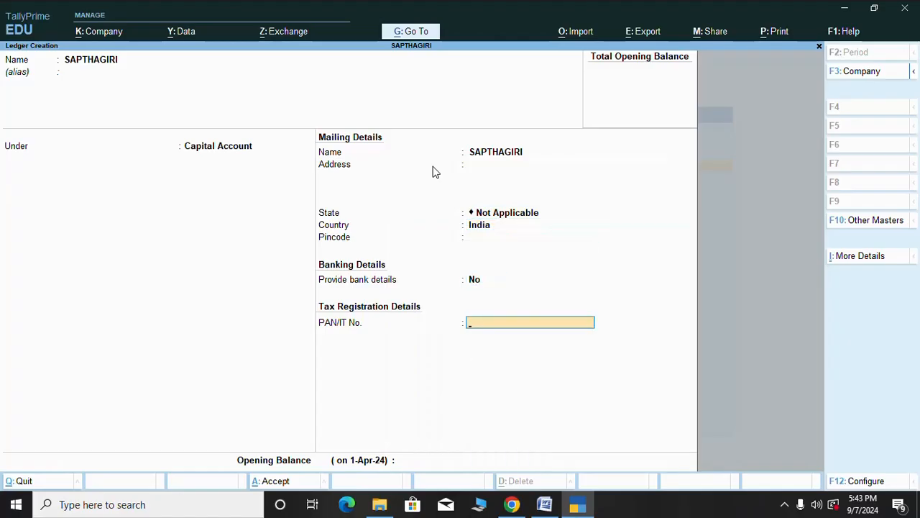
key(Return)
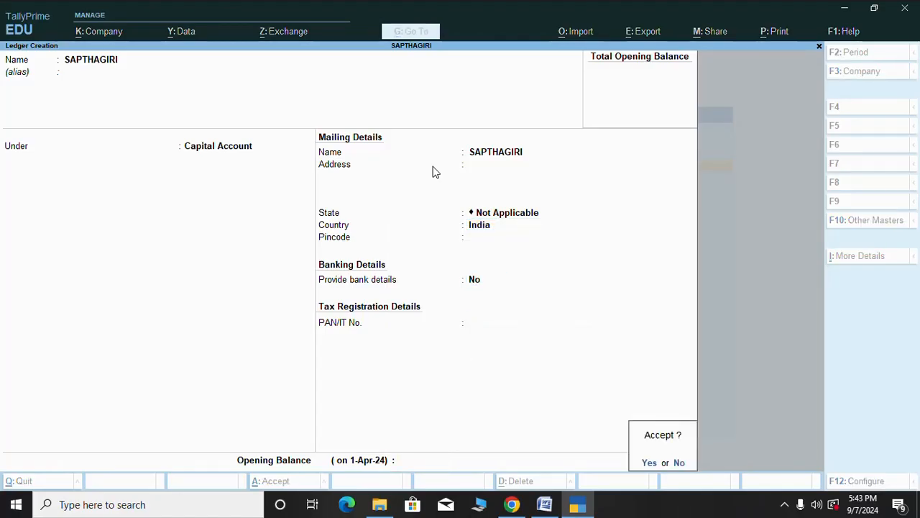
key(Return)
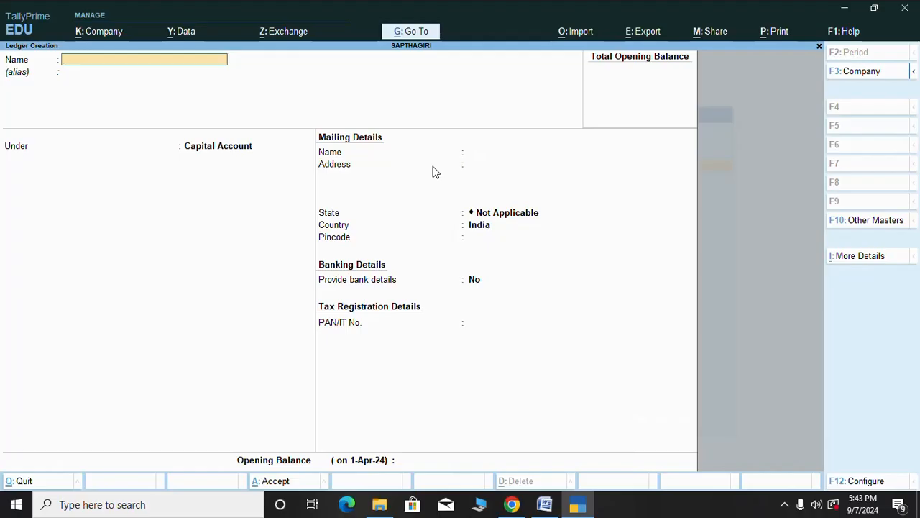
Step: Name the next ledger RENT and place it under the Indirect Expenses group
text(RENT)
key(Return)
key(Return)
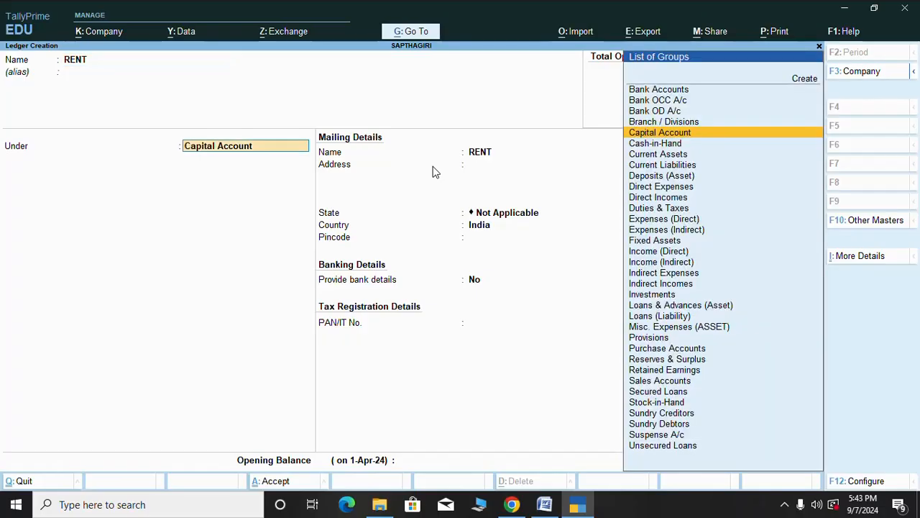
text(R)
key(BackSpace)
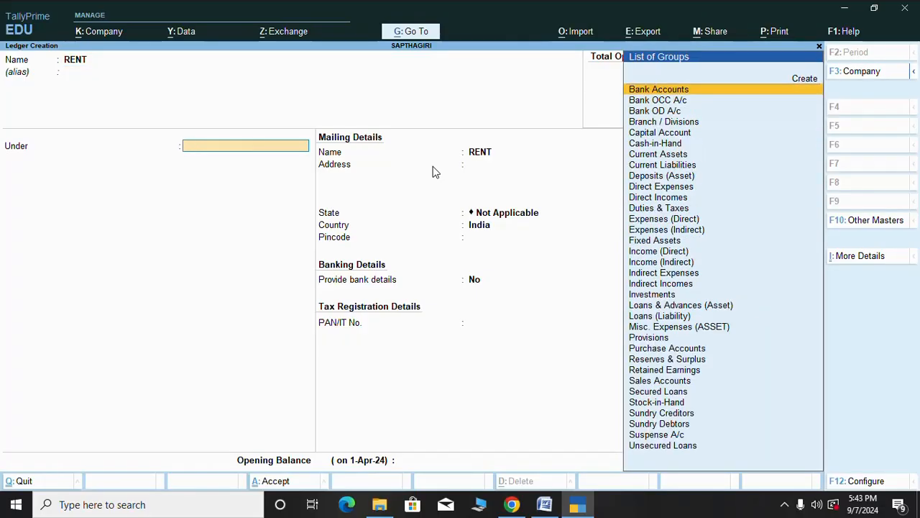
text(I)
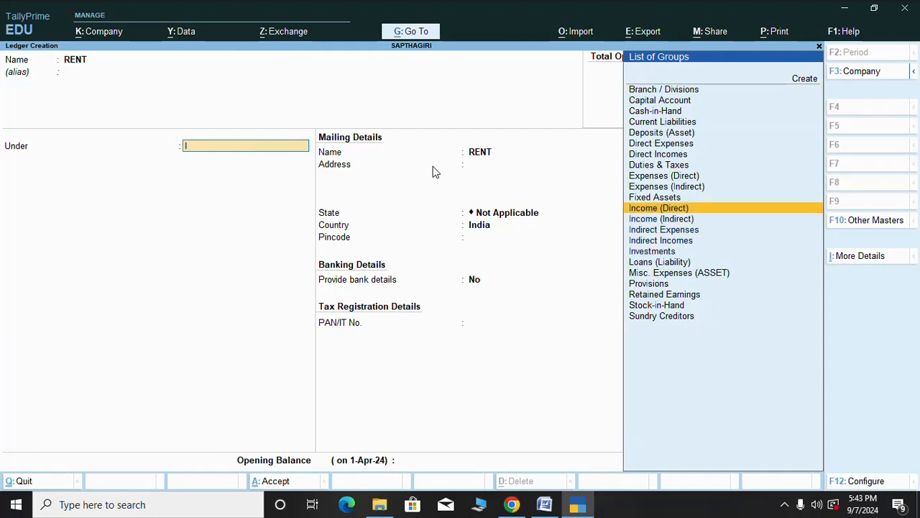
key(Down)
key(Down)
key(Return)
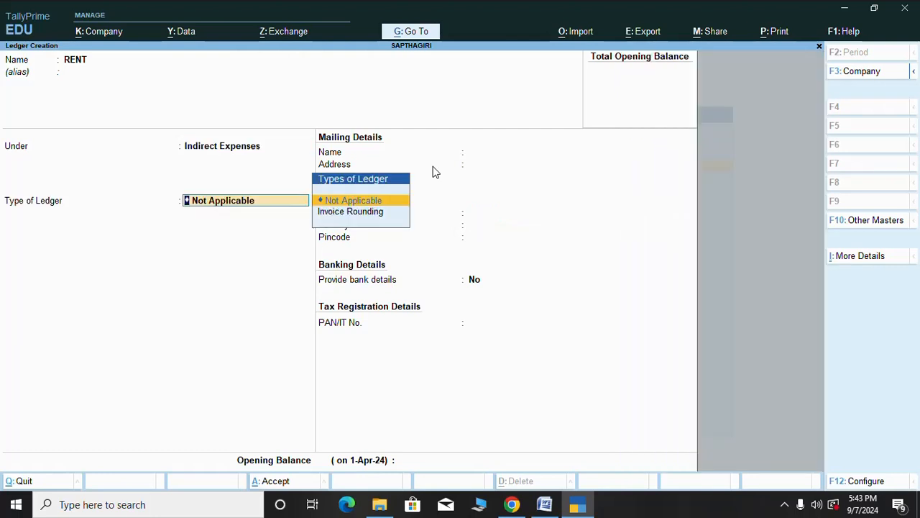
Step: Save the RENT ledger with type Not Applicable, no bank details and an empty opening balance
key(Return)
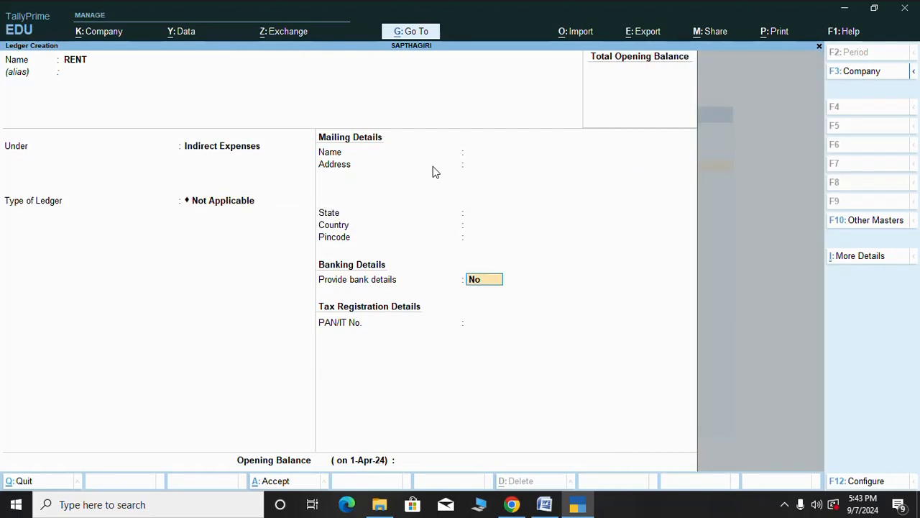
key(Return)
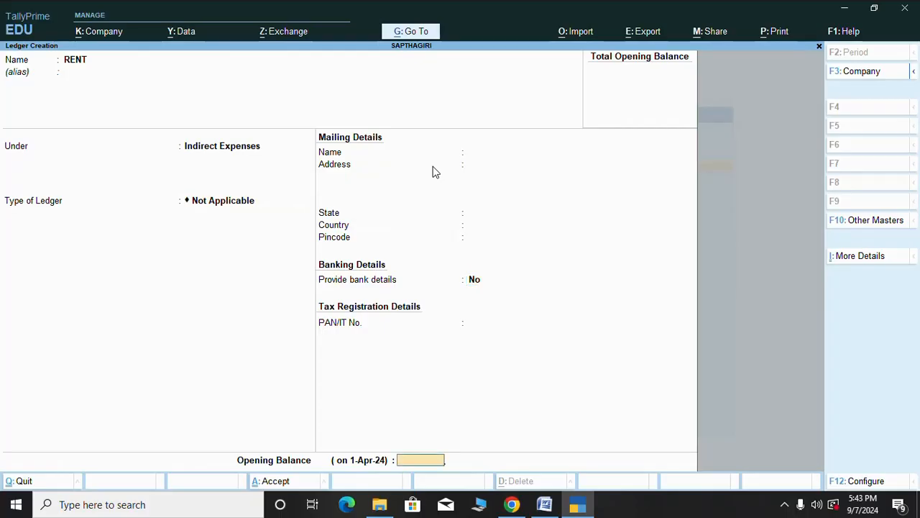
key(Return)
key(Return)
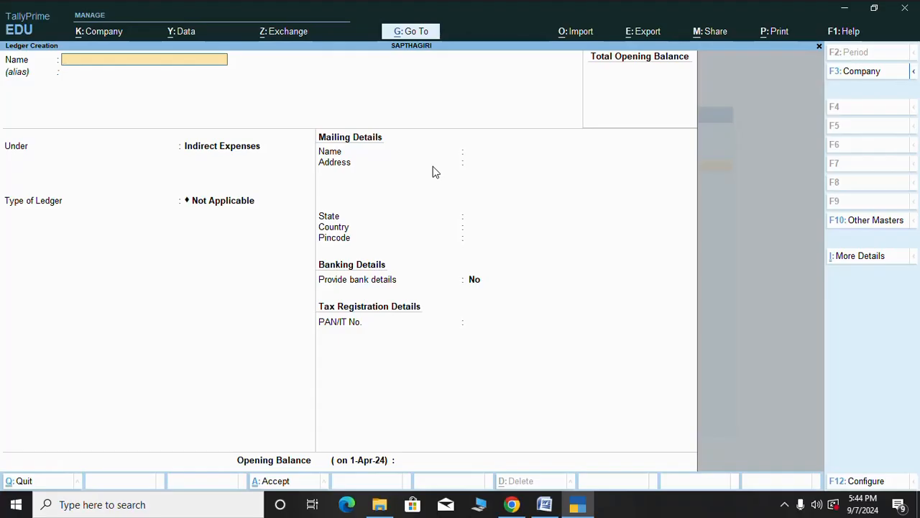
Step: Name the next ledger MAHADEVA STONE WORKS and place it under the Sundry Creditors group
text(MAHADEVA STONE WORKS)
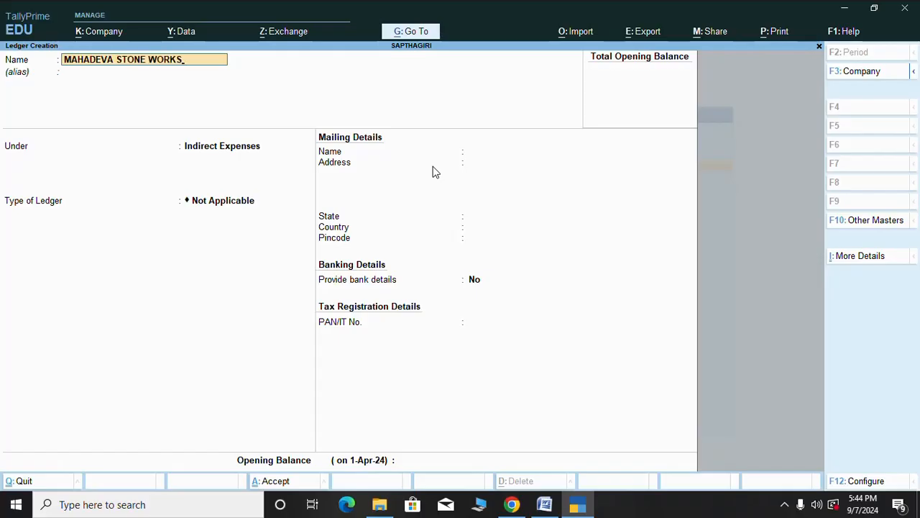
key(Return)
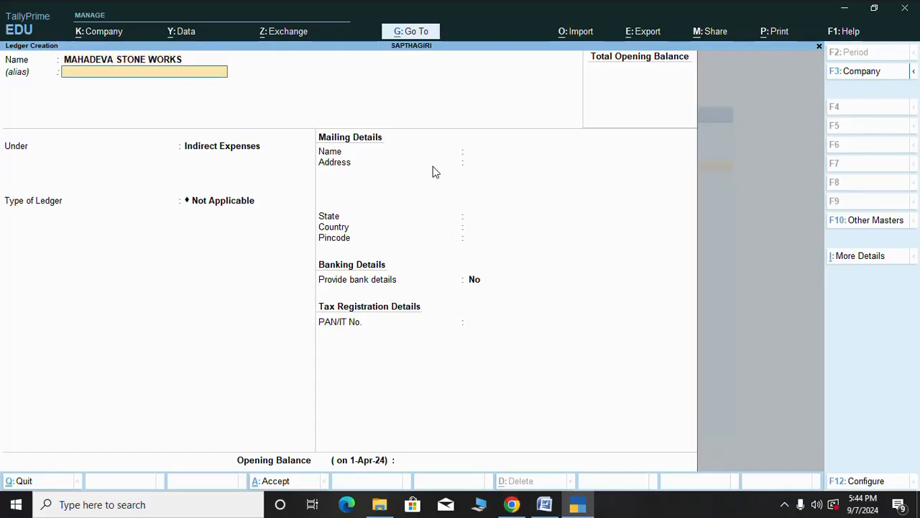
key(Return)
text(S)
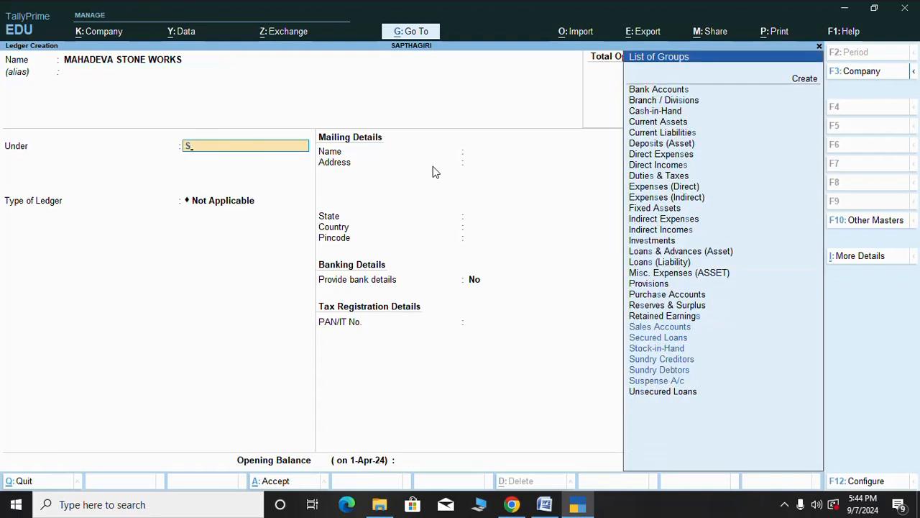
key(Down)
key(Down)
key(Down)
key(Down)
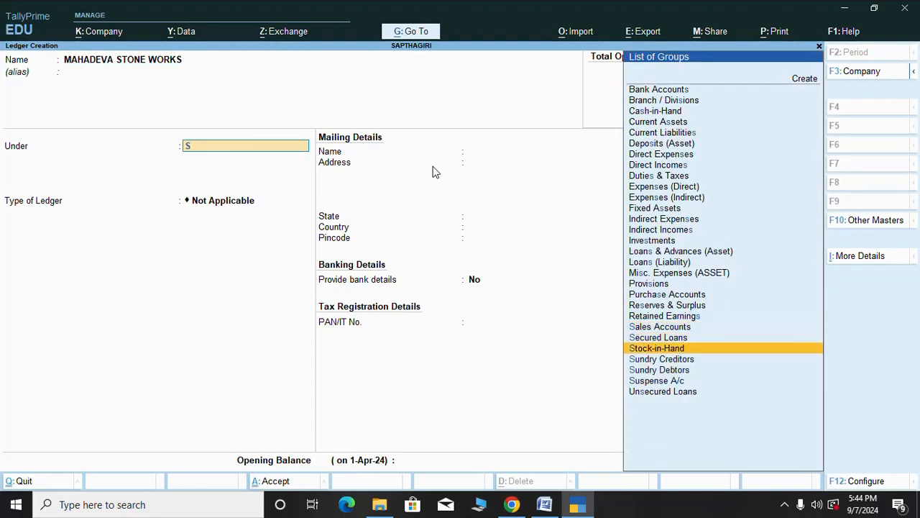
key(Up)
key(Return)
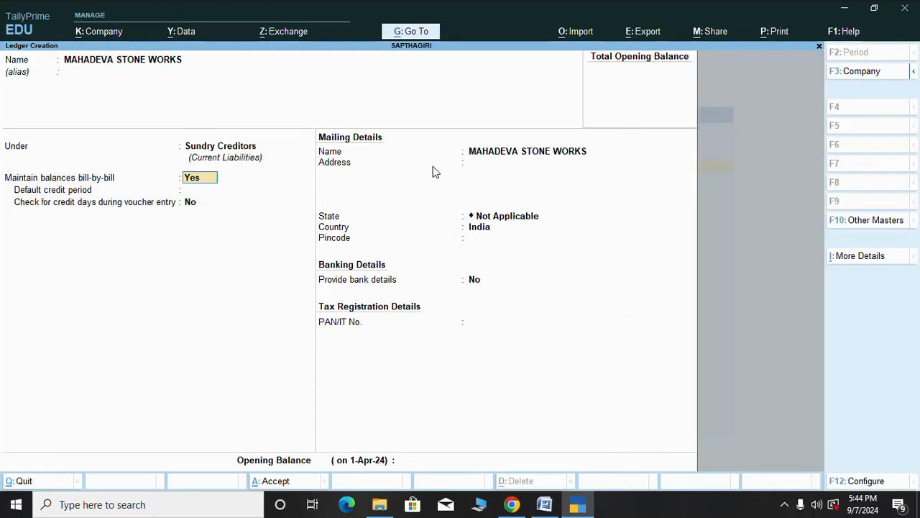
Step: Keep bill-by-bill balances at Yes and the other defaults for the MAHADEVA STONE WORKS ledger, and save it
key(Return)
key(Return)
key(Return)
key(Return)
key(Return)
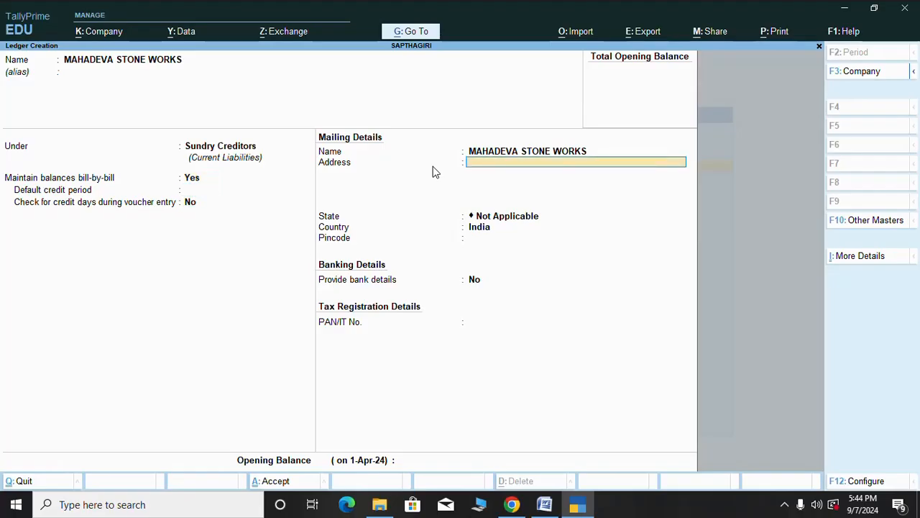
key(Return)
key(Return)
key(Return)
key(Return)
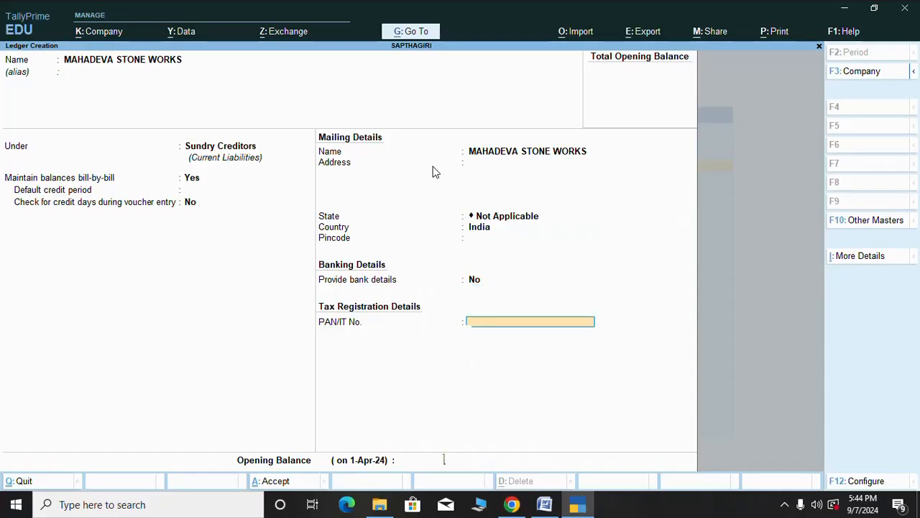
key(Return)
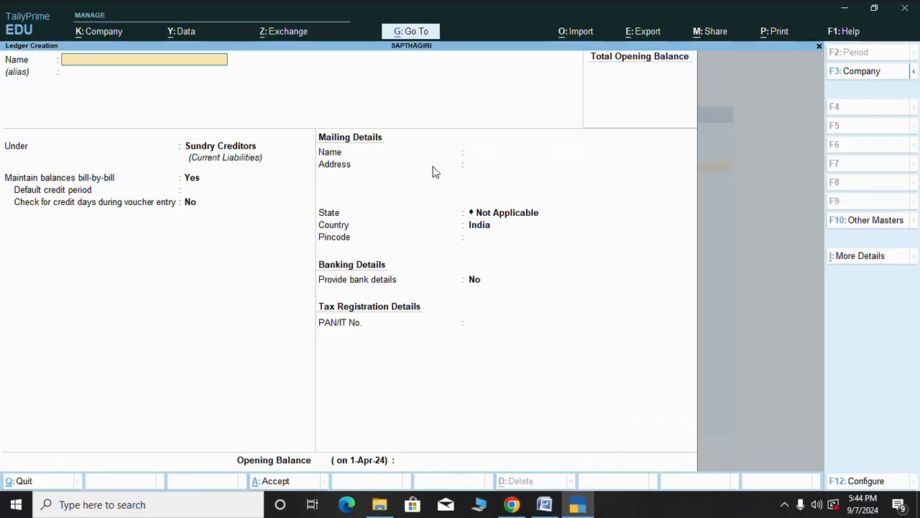
Step: Name the next ledger PURCHASING OF GOODS and place it under the Purchase Accounts group
text(PURS)
key(BackSpace)
text(CHASING OF GOO)
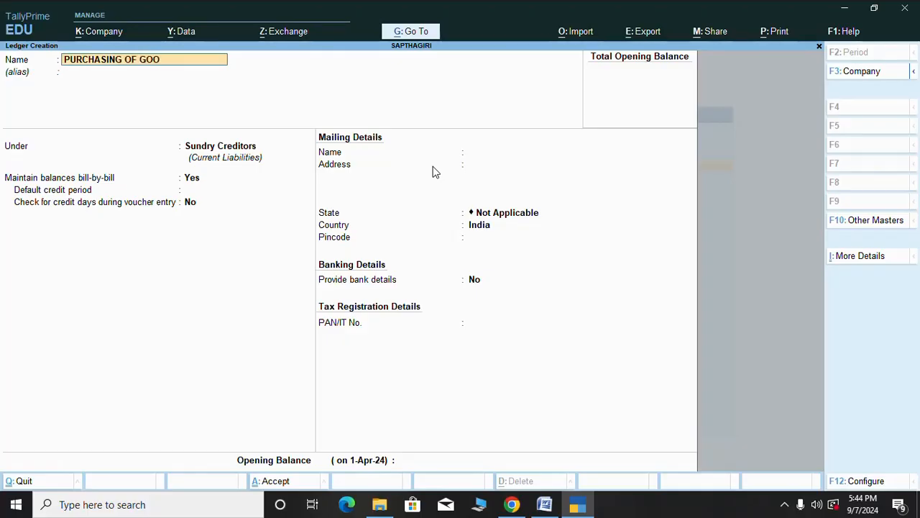
text(DS)
key(Return)
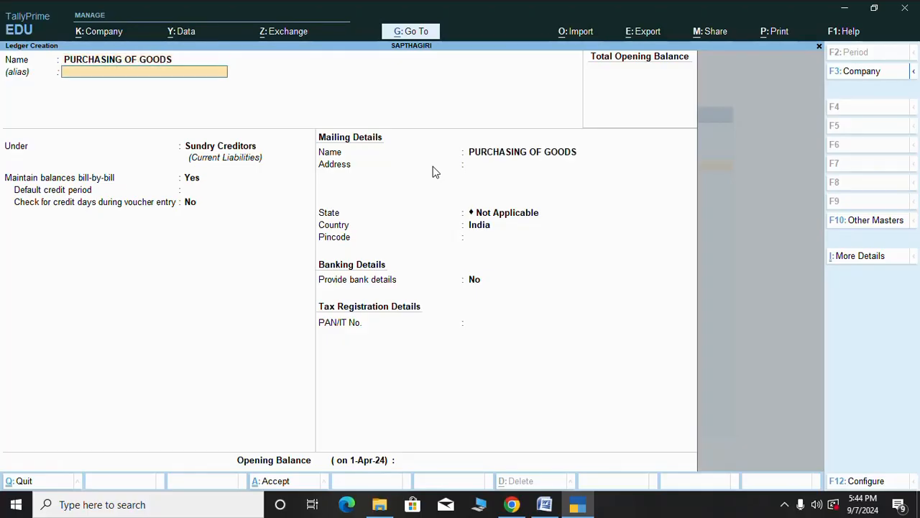
key(Return)
text(P)
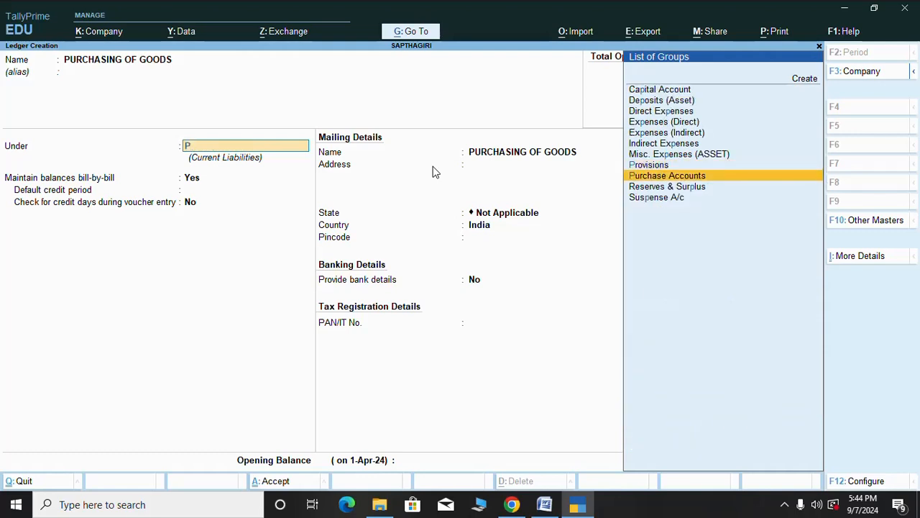
key(Return)
Step: Save the PURCHASING OF GOODS ledger with its default type, no bank details and an empty opening balance
key(Return)
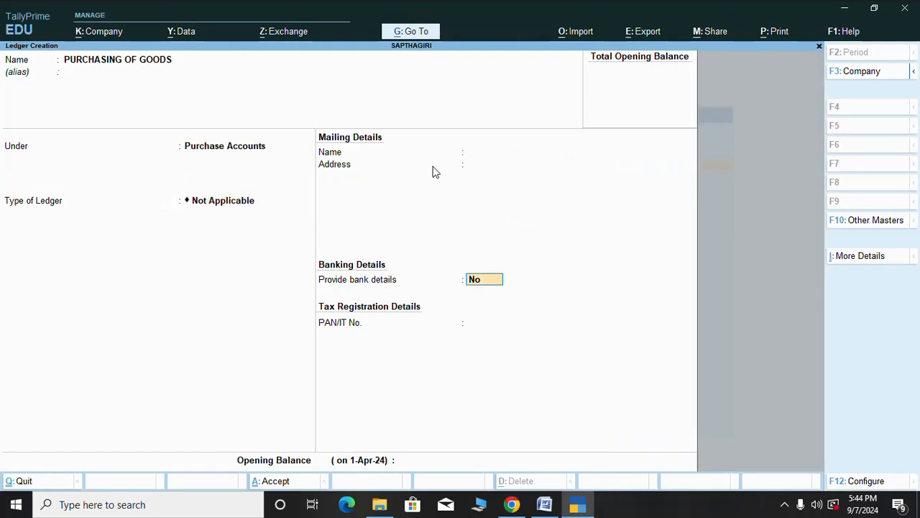
key(Return)
key(Return)
key(Return)
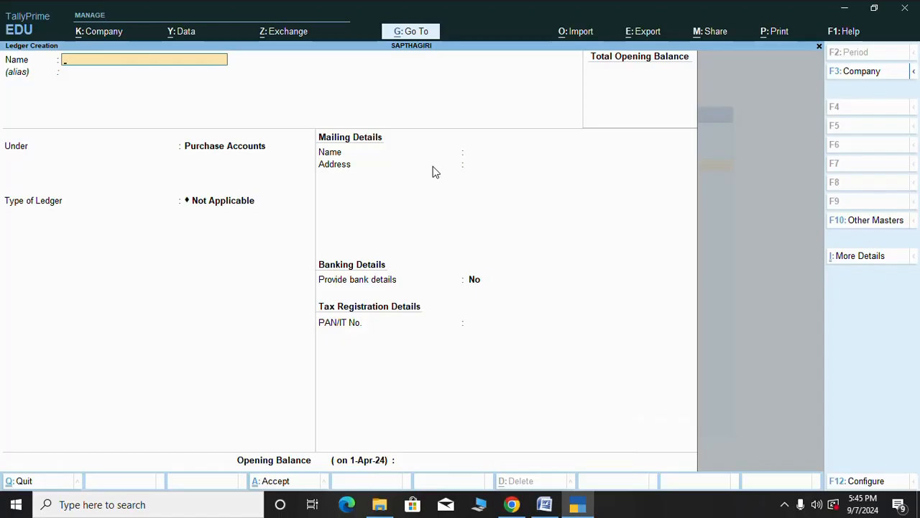
Step: Name the next ledger SALES OF GOODS and place it under the Sales Accounts group
text(SALES OF GOODS)
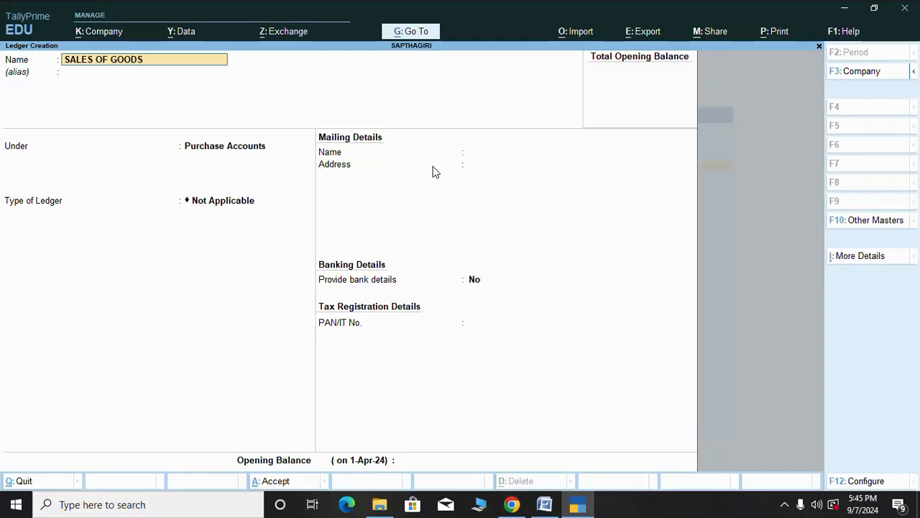
key(Return)
key(Return)
text(S)
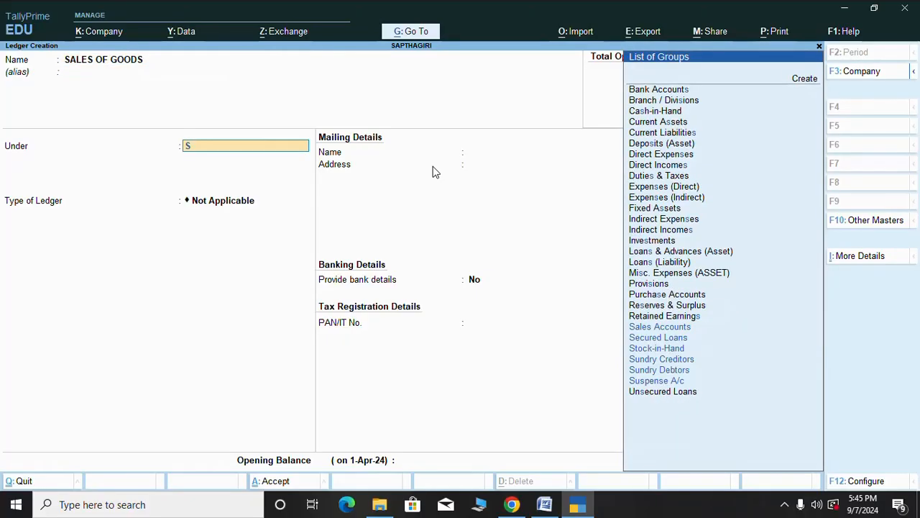
key(Down)
key(Down)
key(Down)
key(Up)
key(Up)
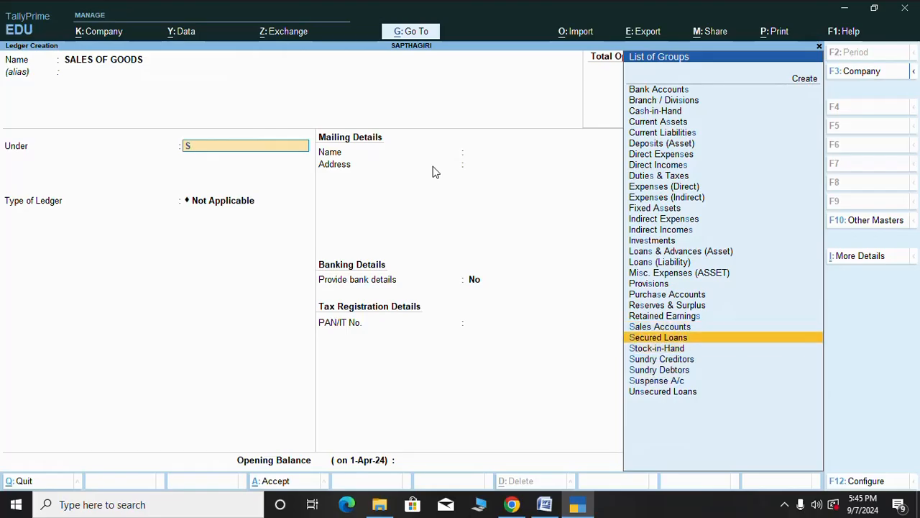
key(Return)
Step: Save the SALES OF GOODS ledger with its default type, no bank details and an empty opening balance
key(Return)
key(Return)
key(Return)
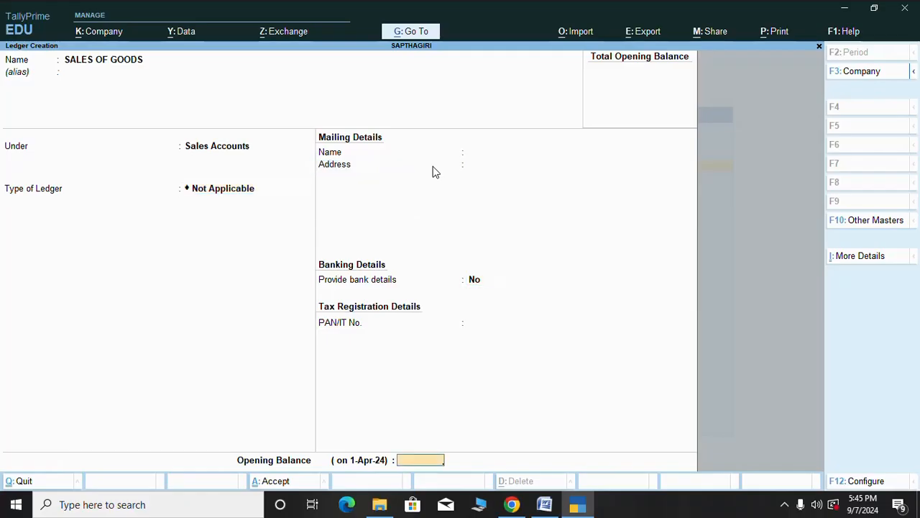
key(Return)
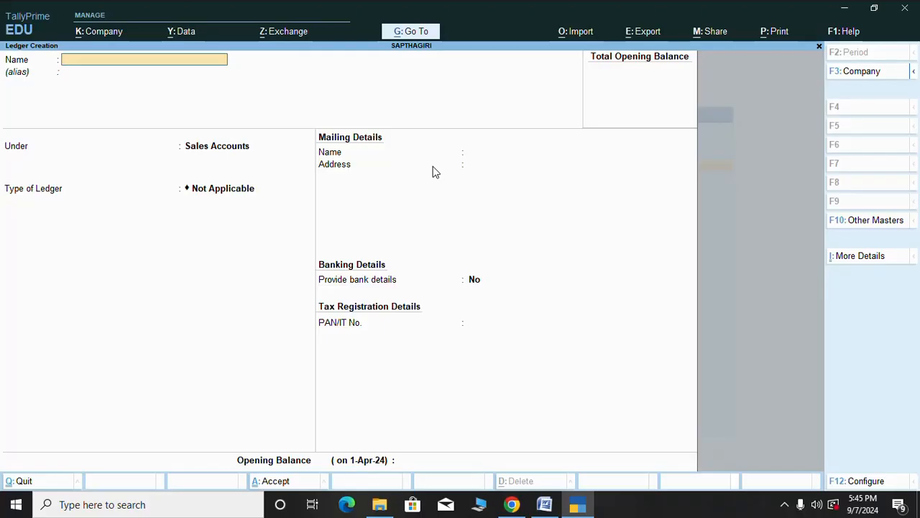
Step: Name the next ledger SALARY and place it under the Indirect Expenses group
text(SALARY)
key(Return)
key(Return)
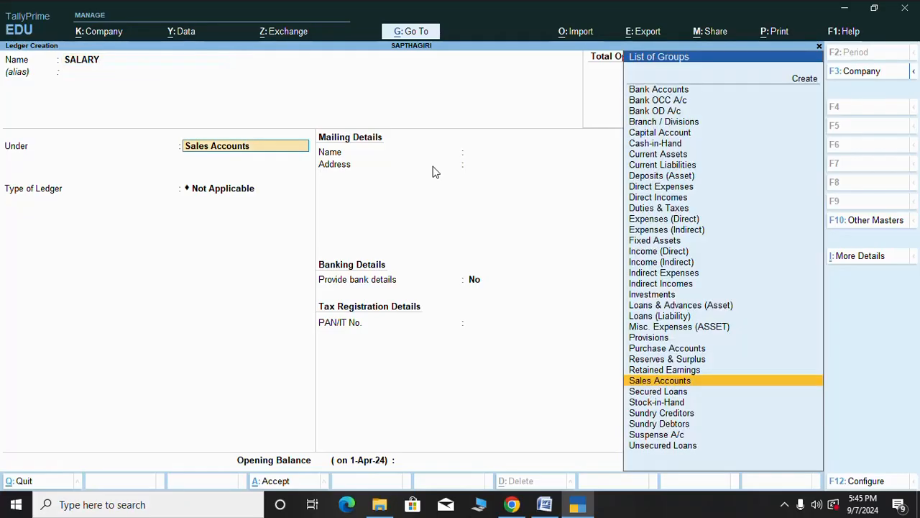
key(BackSpace)
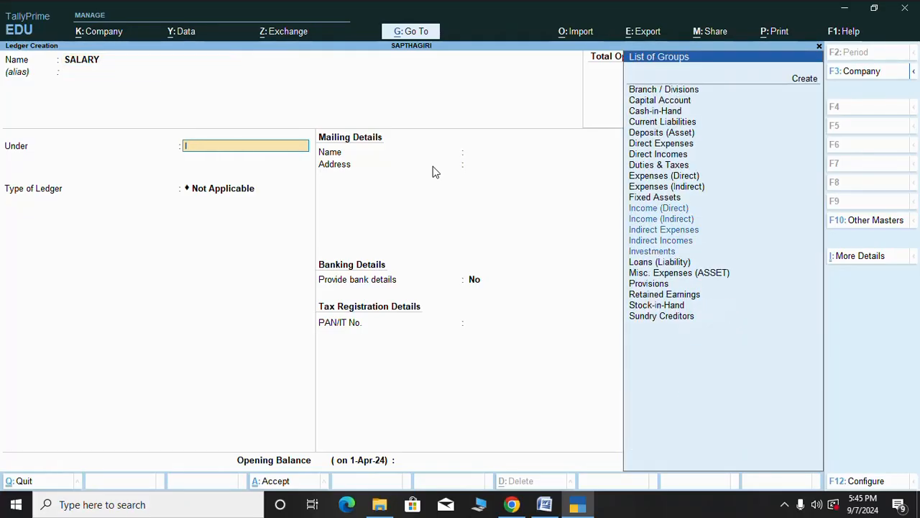
key(Down)
key(Down)
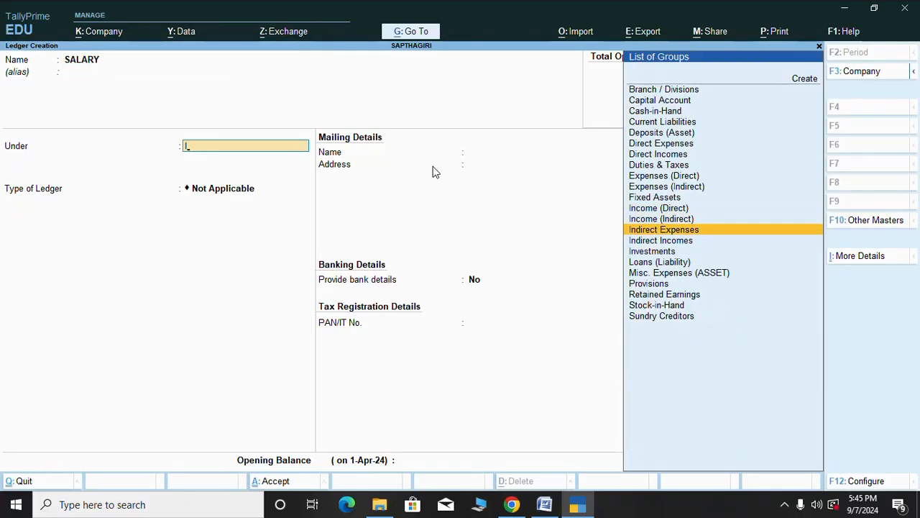
key(Return)
Step: Save the SALARY ledger with an empty opening balance and leave ledger creation for the Gateway of Tally
key(Return)
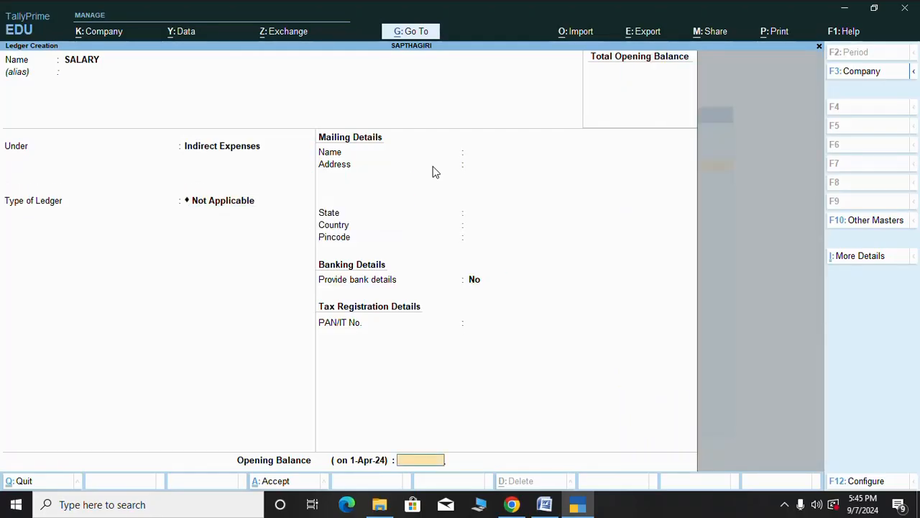
key(Return)
key(Return)
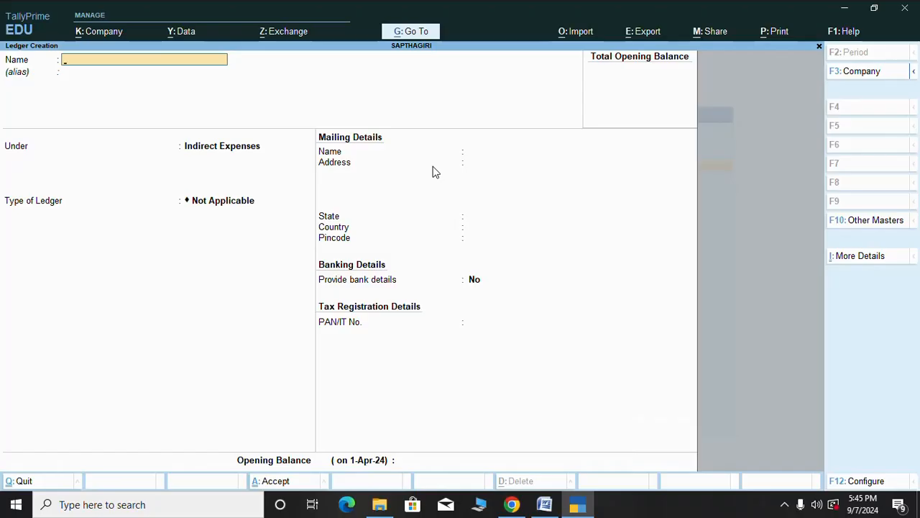
key(Escape)
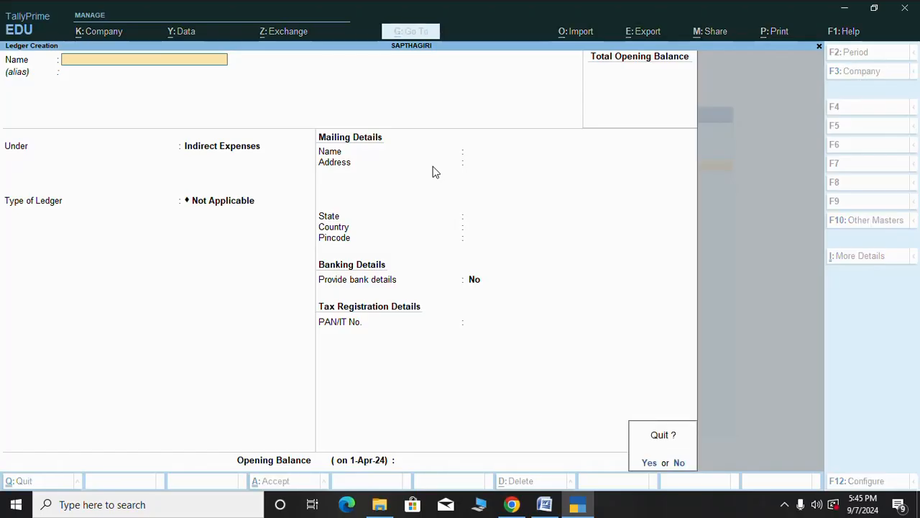
key(y)
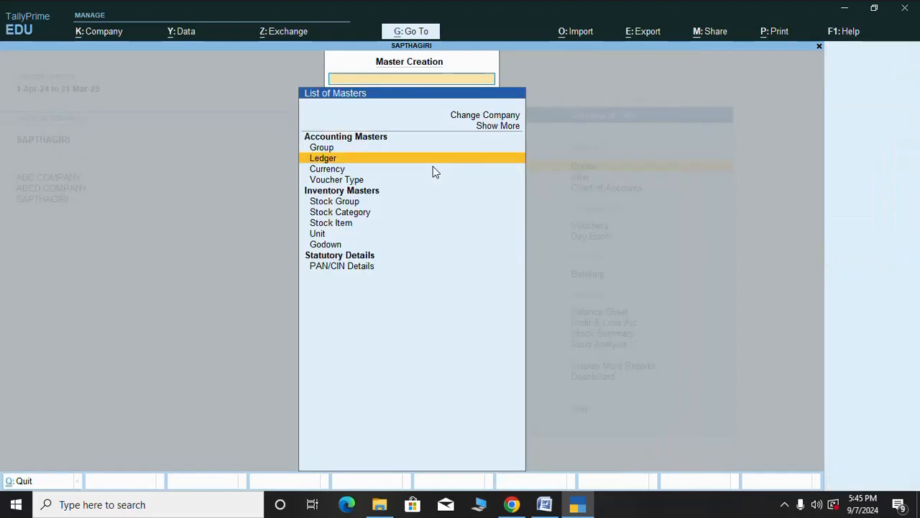
key(Escape)
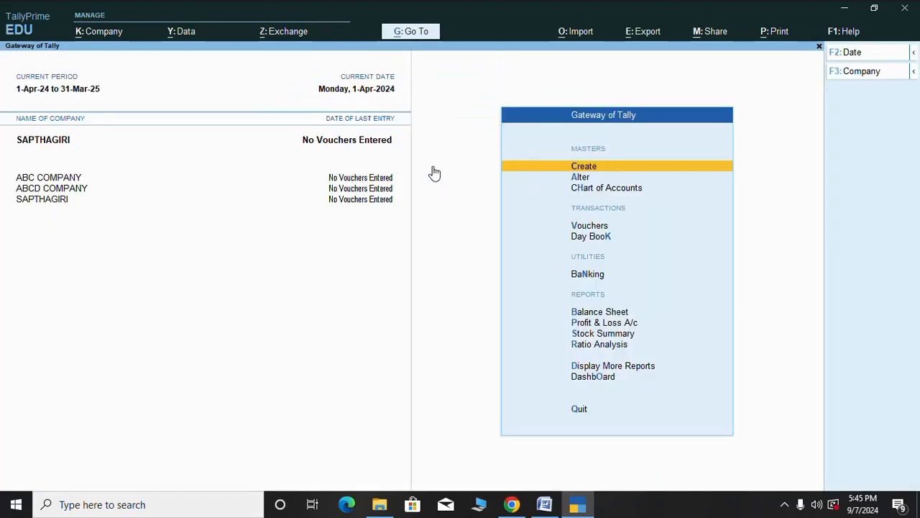
Step: Open the RENT ledger for alteration from the list of existing ledgers
key(Down)
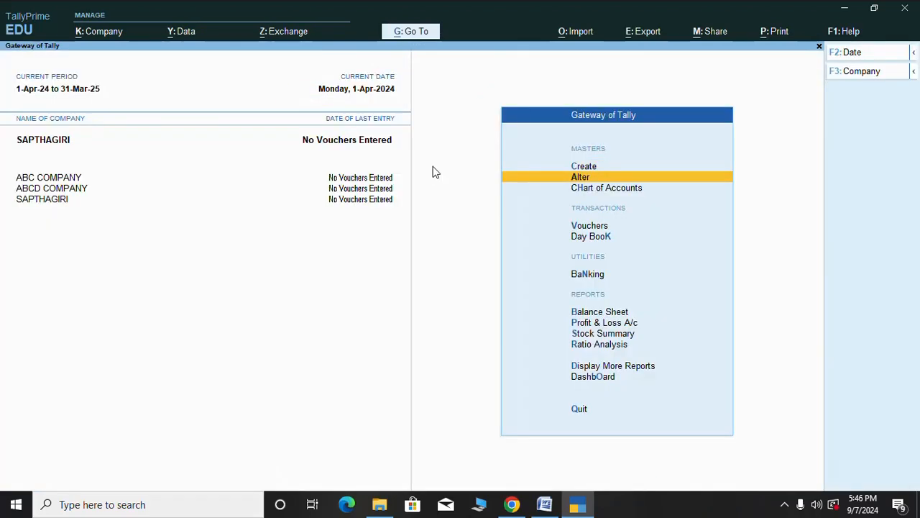
key(Return)
key(Down)
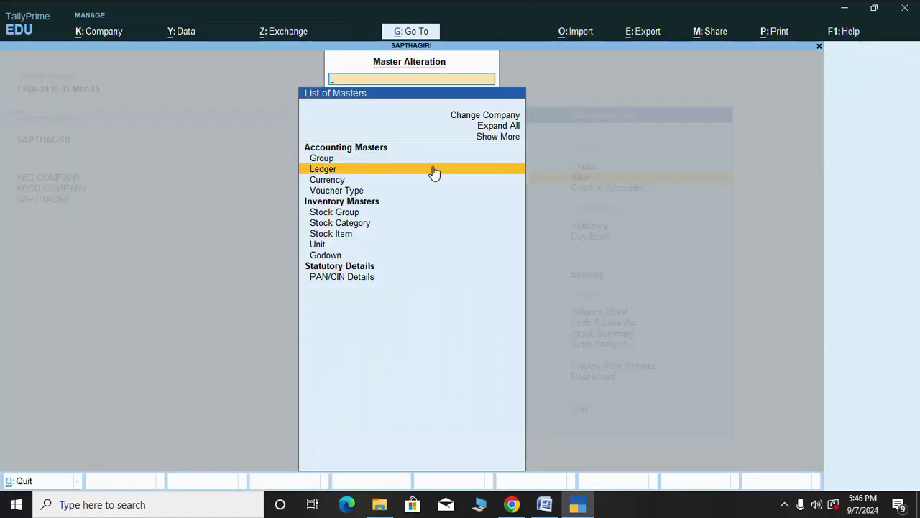
key(Return)
key(Down)
key(Down)
key(Down)
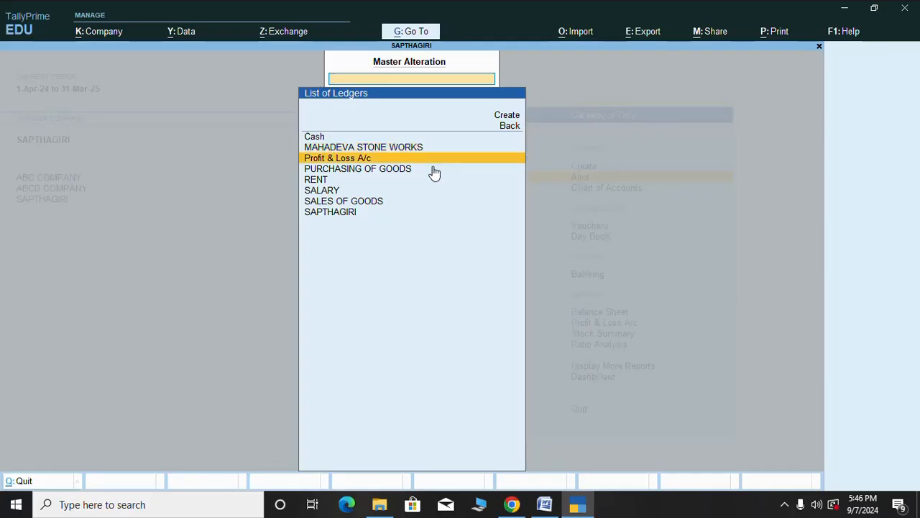
key(Down)
key(Return)
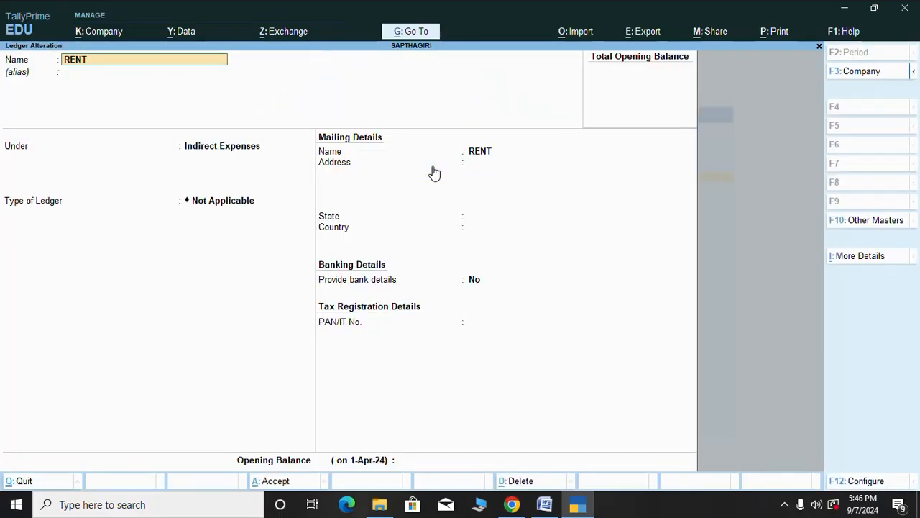
Step: Clear the RENT ledger's name and quit its alteration without saving
key(BackSpace)
key(BackSpace)
key(BackSpace)
key(BackSpace)
key(Escape)
key(y)
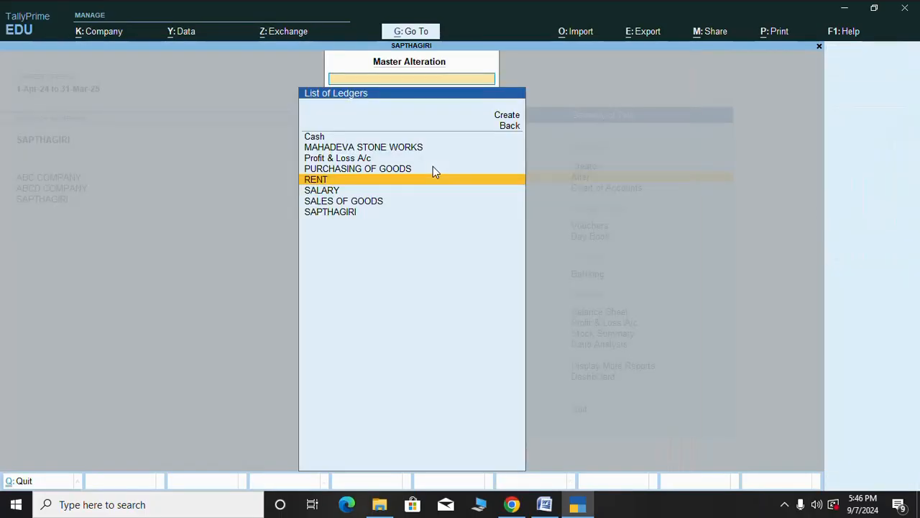
Step: Open the SALARY ledger for alteration, clear its name and quit without saving
key(Down)
key(Return)
key(BackSpace)
key(BackSpace)
key(BackSpace)
key(BackSpace)
key(BackSpace)
key(BackSpace)
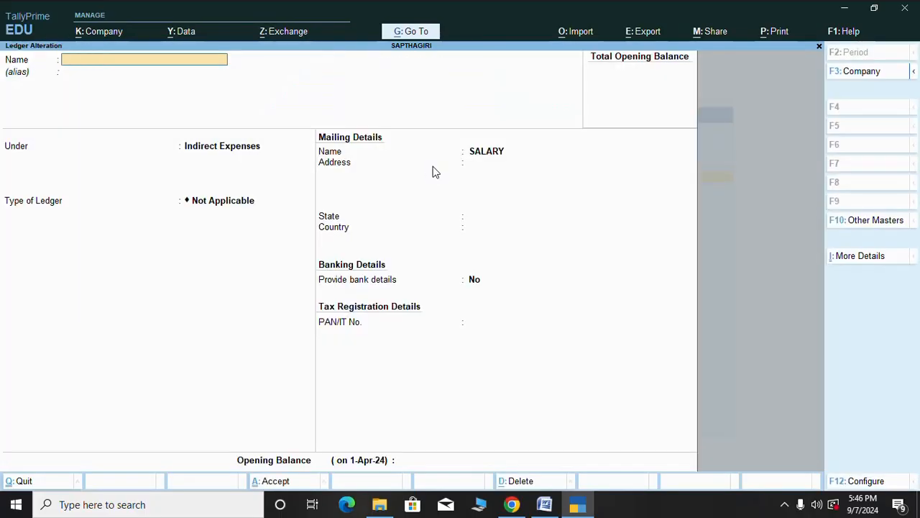
key(Escape)
key(y)
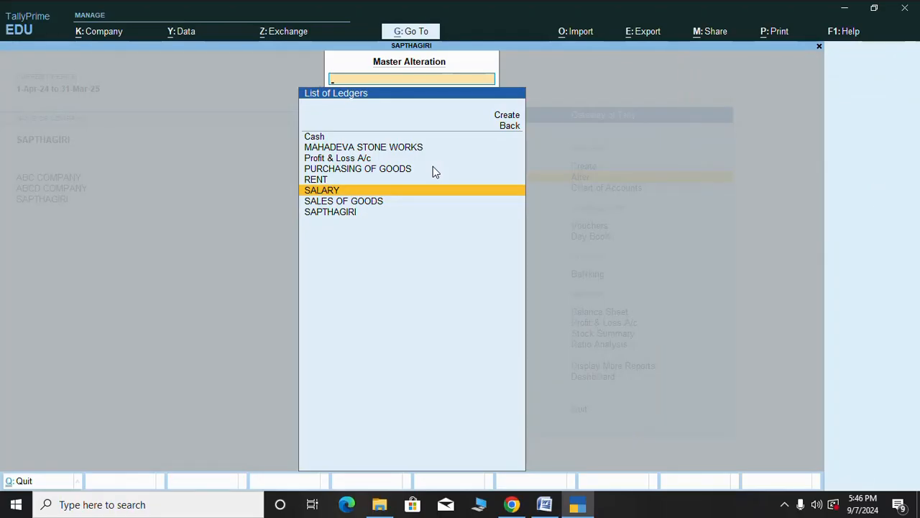
Step: Look through the list of created ledgers and return to the Gateway of Tally
key(Up)
key(Up)
key(Up)
key(Up)
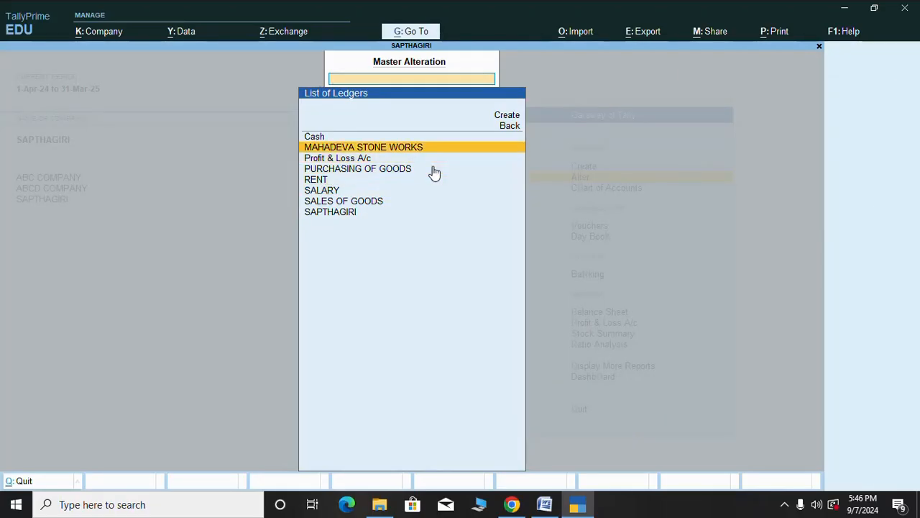
key(Up)
key(Down)
key(Down)
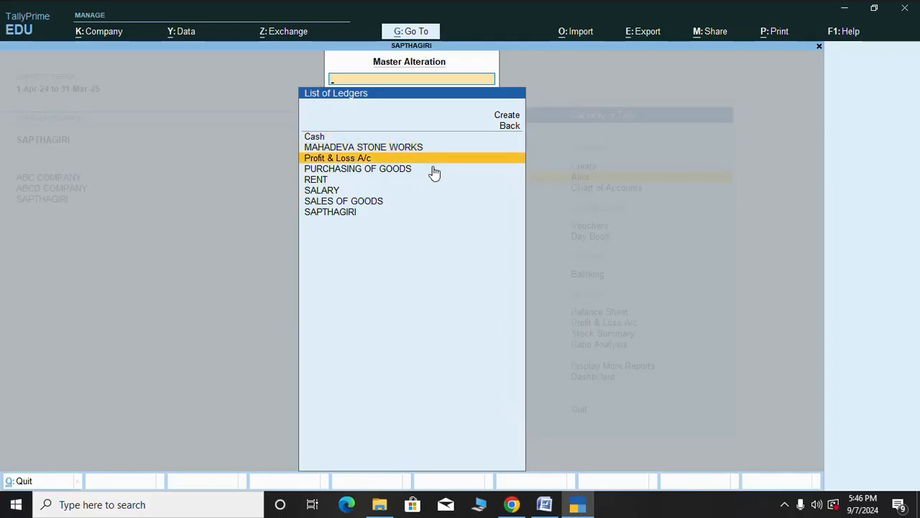
key(Escape)
key(Escape)
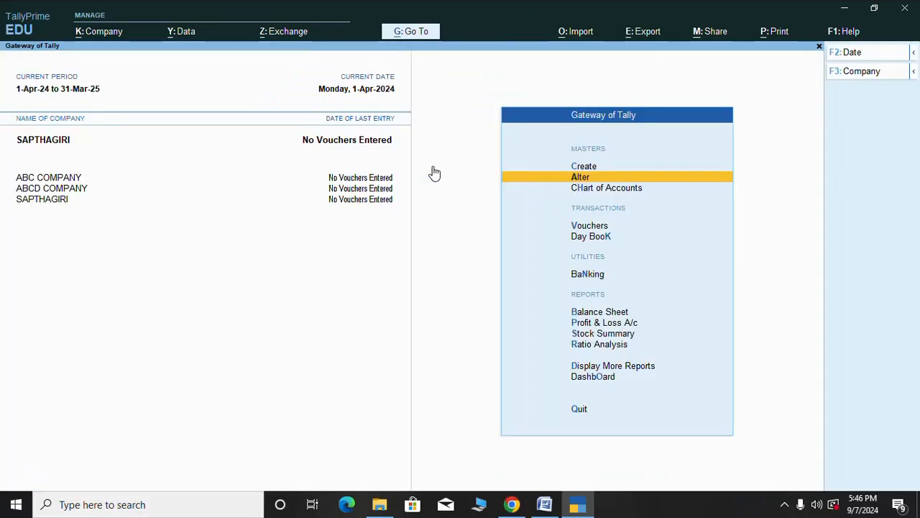
Step: Open voucher creation and change the payment voucher's mode to Single Entry
key(Down)
key(Down)
key(Down)
key(Up)
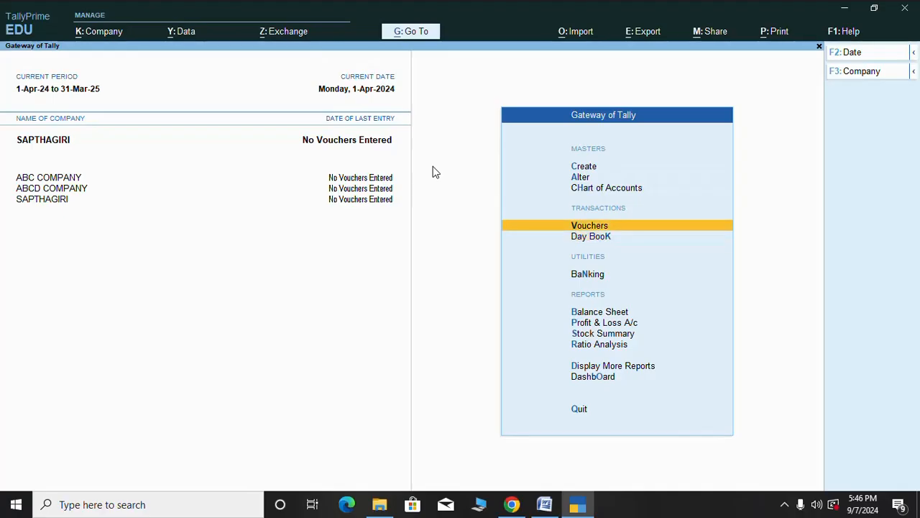
key(Return)
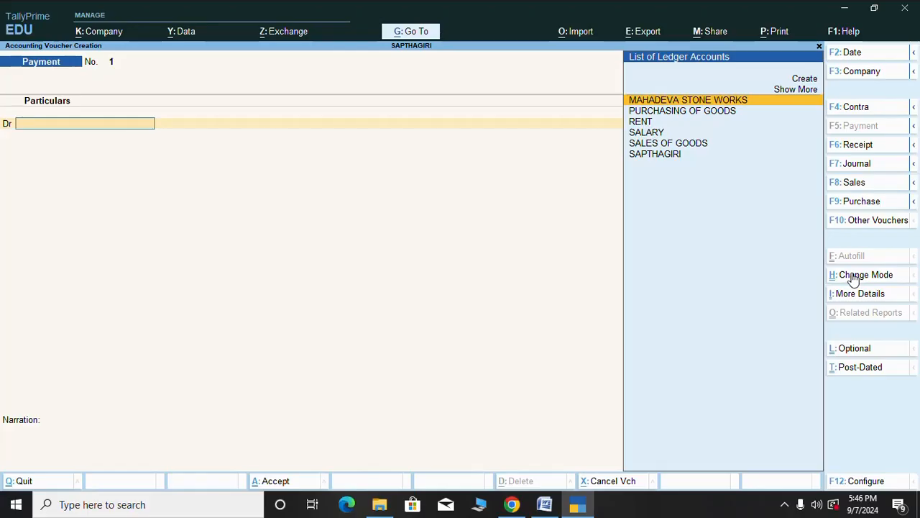
click(856, 279)
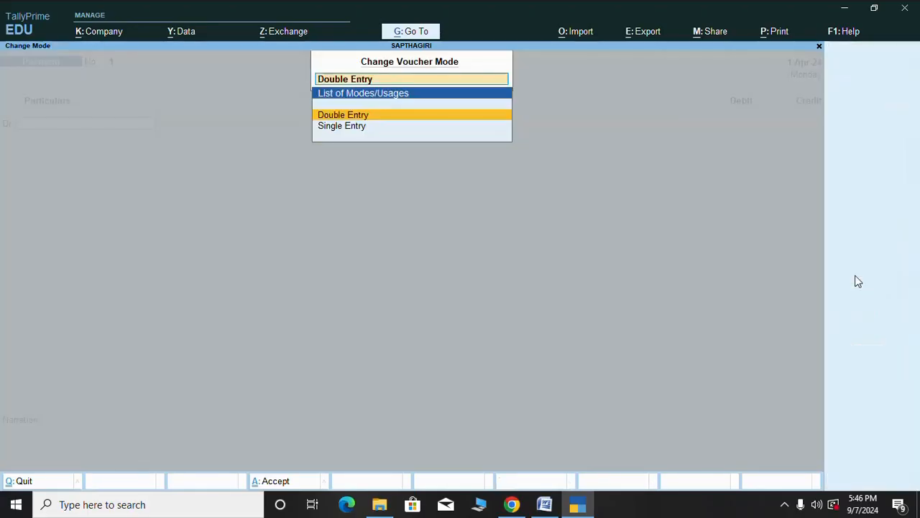
click(341, 127)
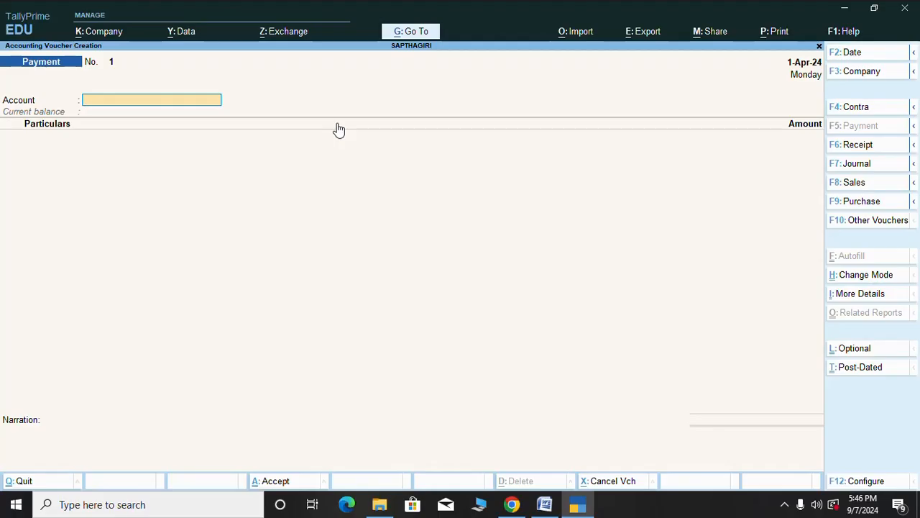
Step: Start a receipt voucher with Cash as the account and SAPTHAGIRI as the particulars ledger
key(F6)
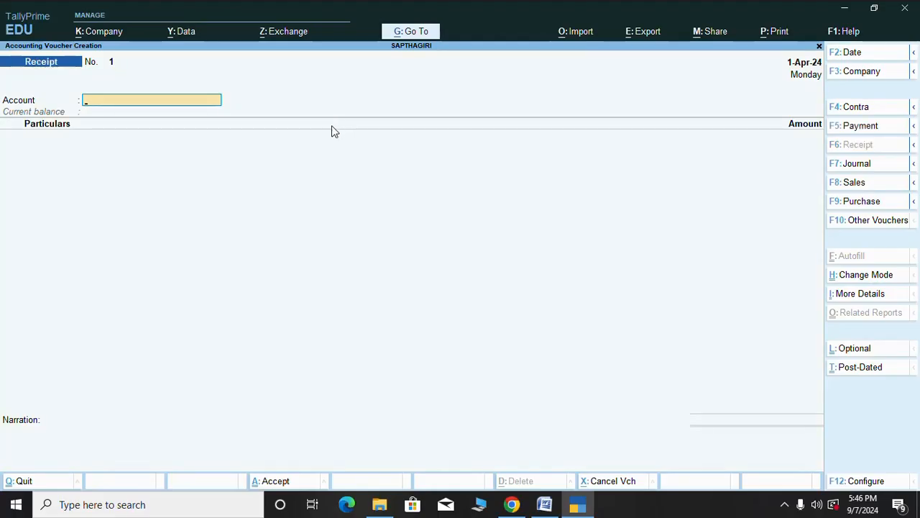
text(C)
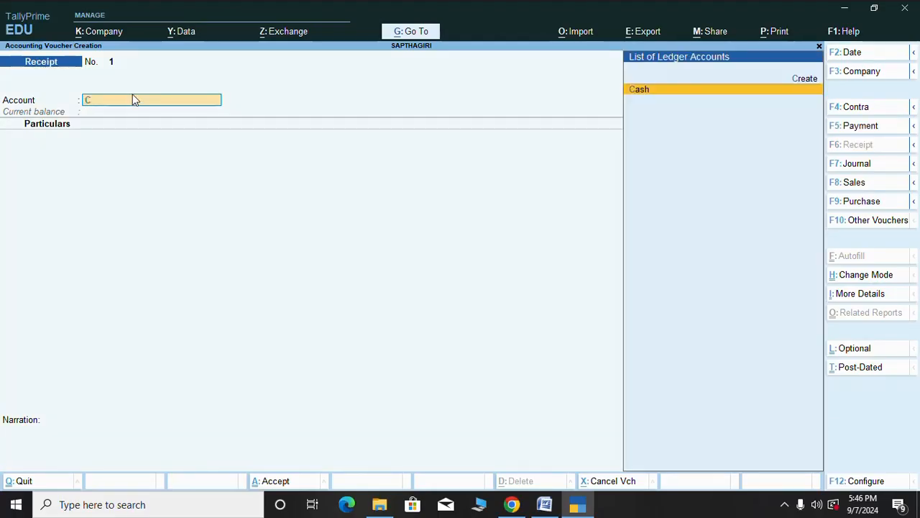
key(Return)
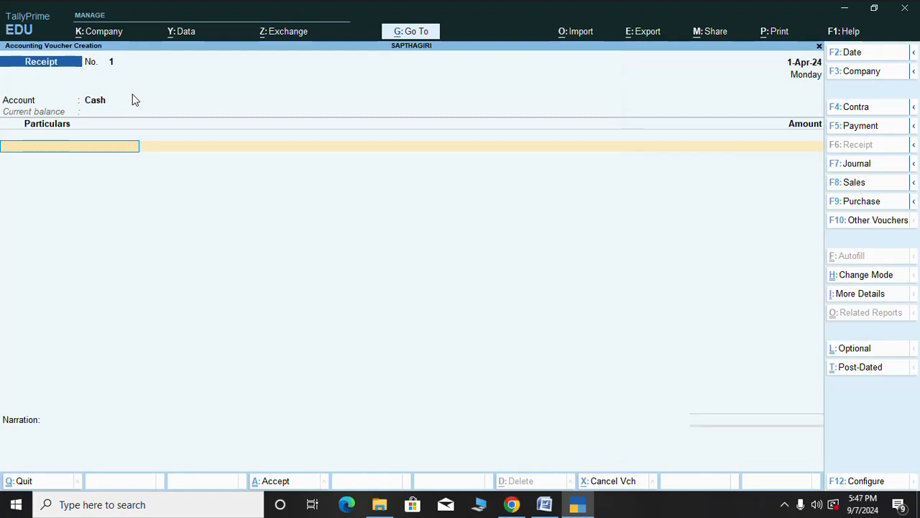
text(SA)
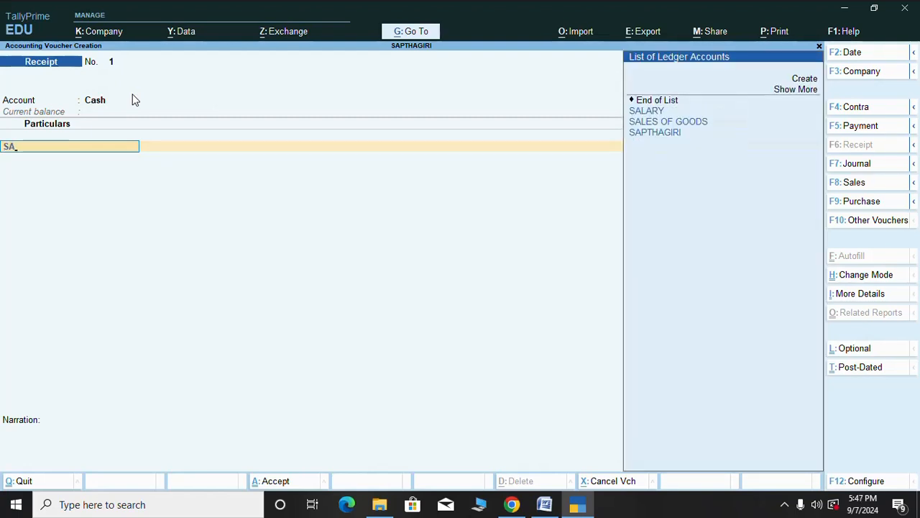
key(Down)
key(Down)
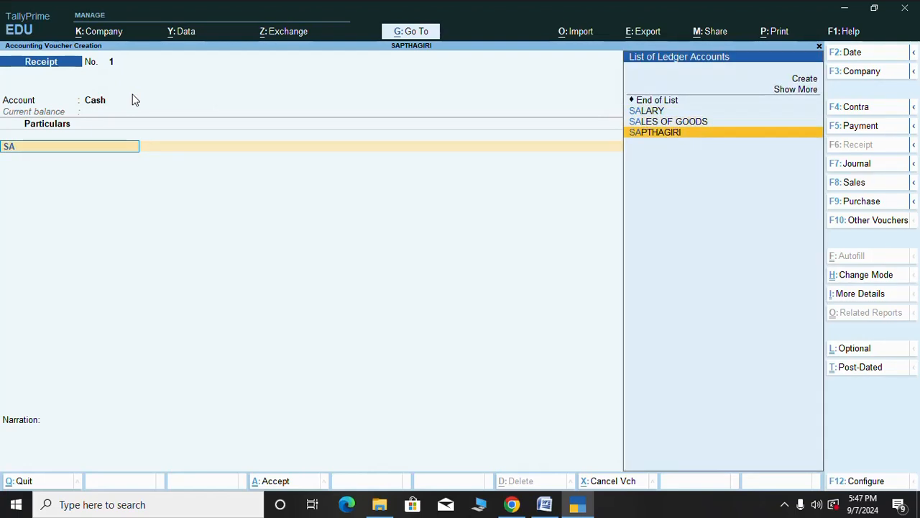
key(Return)
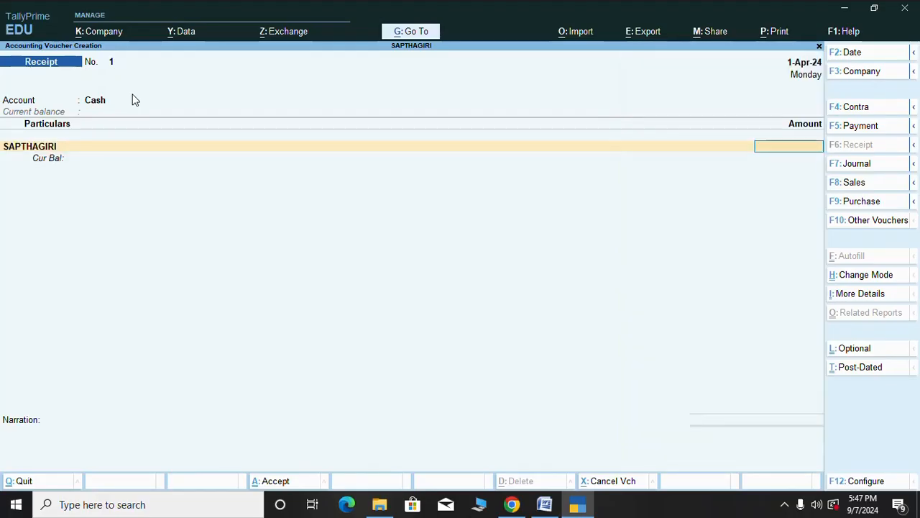
Step: Enter 2,00,000 as the SAPTHAGIRI receipt amount and save the voucher with an empty narration
text(2,00000)
key(Return)
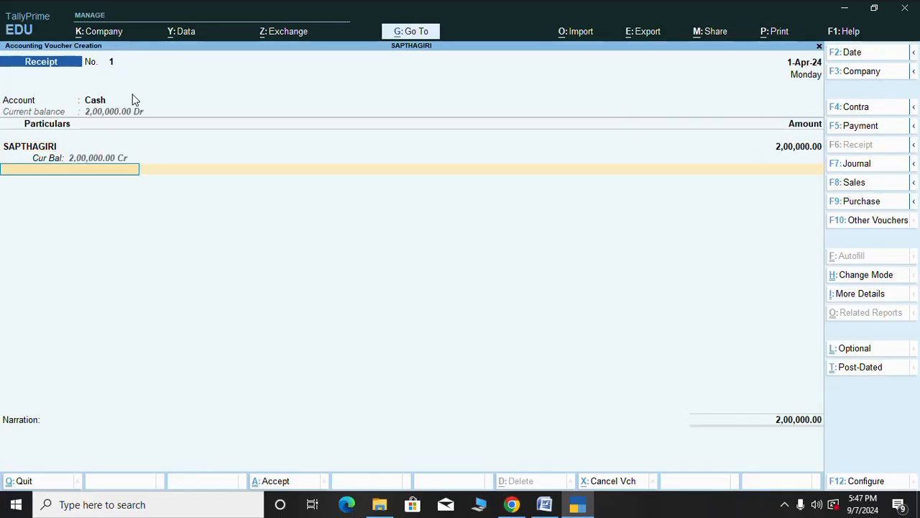
key(Return)
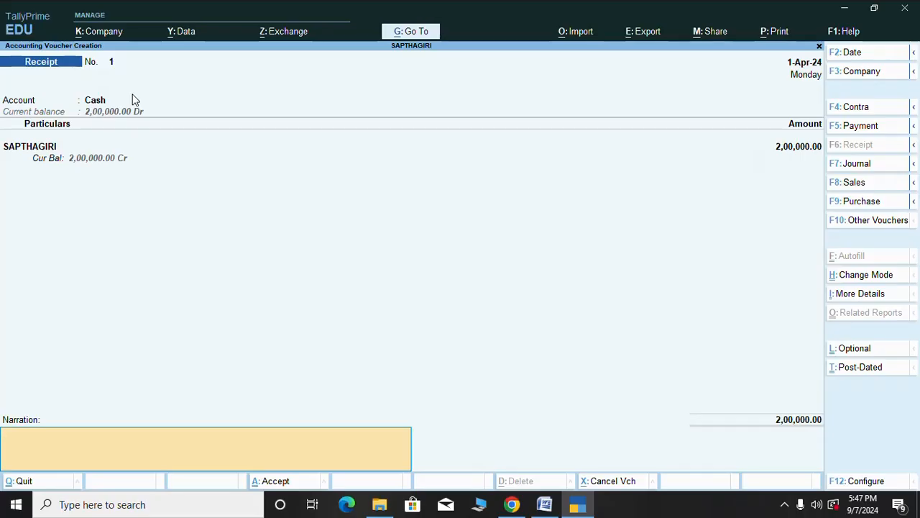
key(Return)
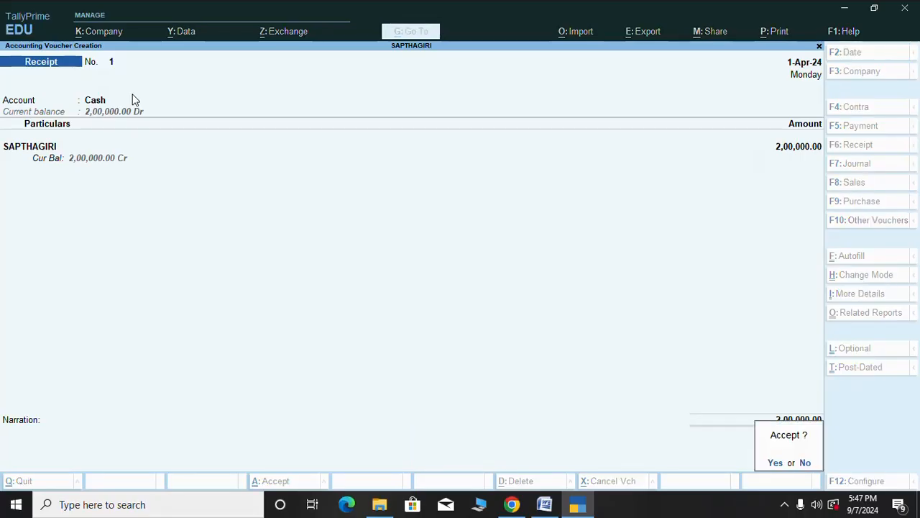
key(Return)
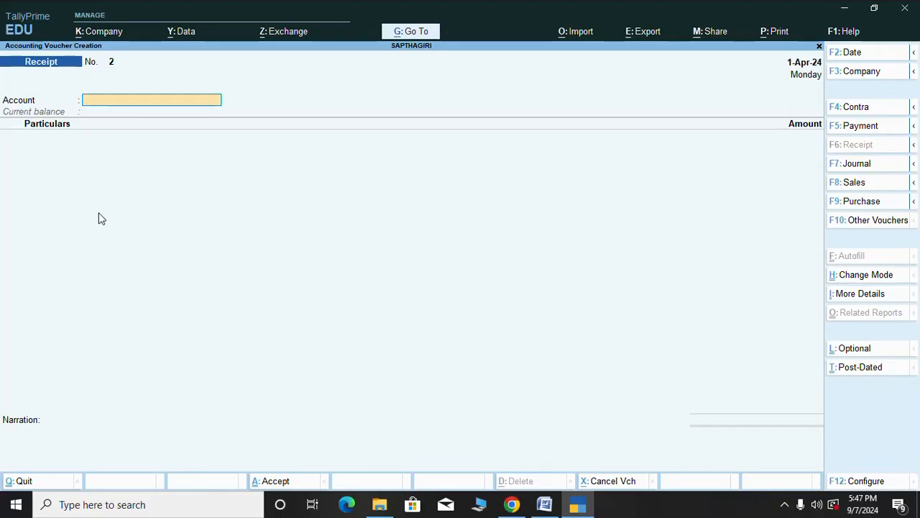
Step: Start a payment voucher with Cash as the account and RENT as the particulars ledger
key(F5)
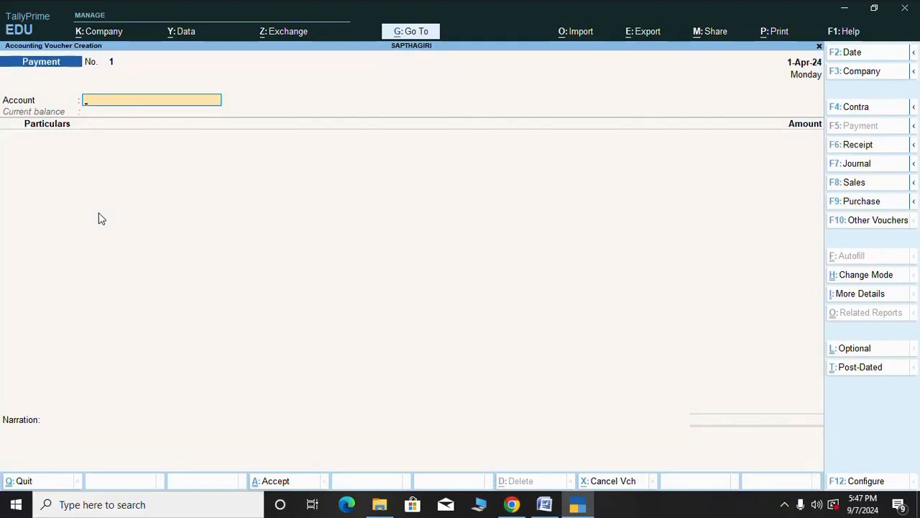
text(C)
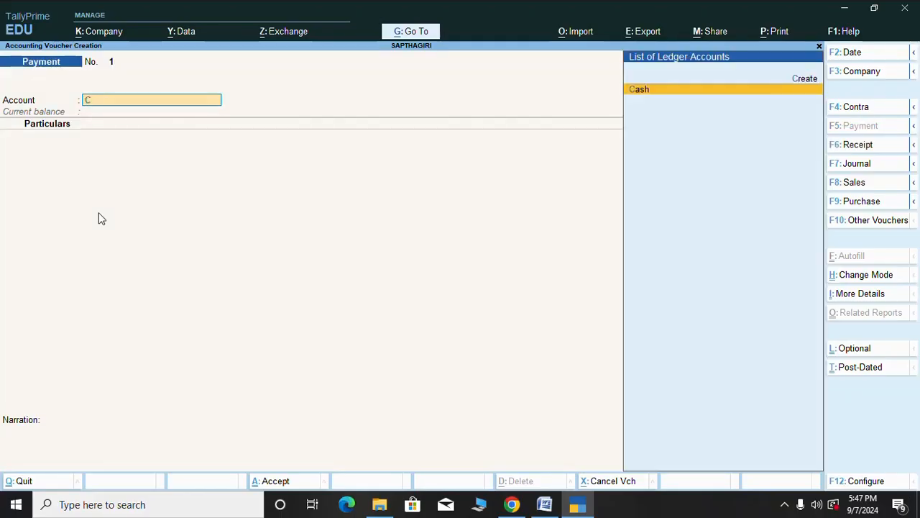
key(Return)
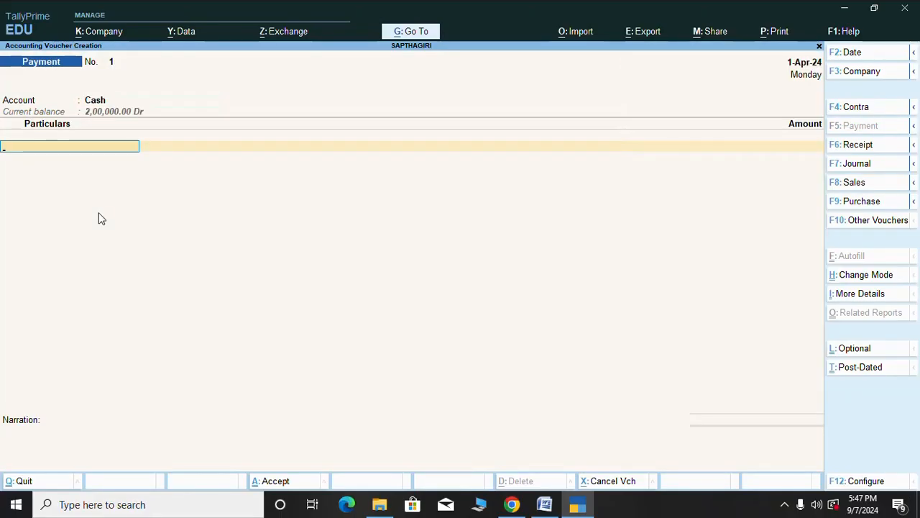
text(R)
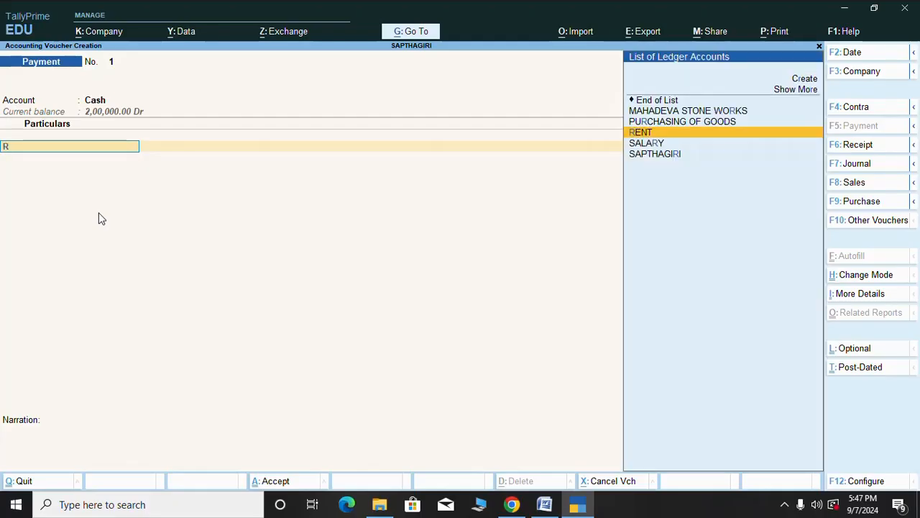
key(Return)
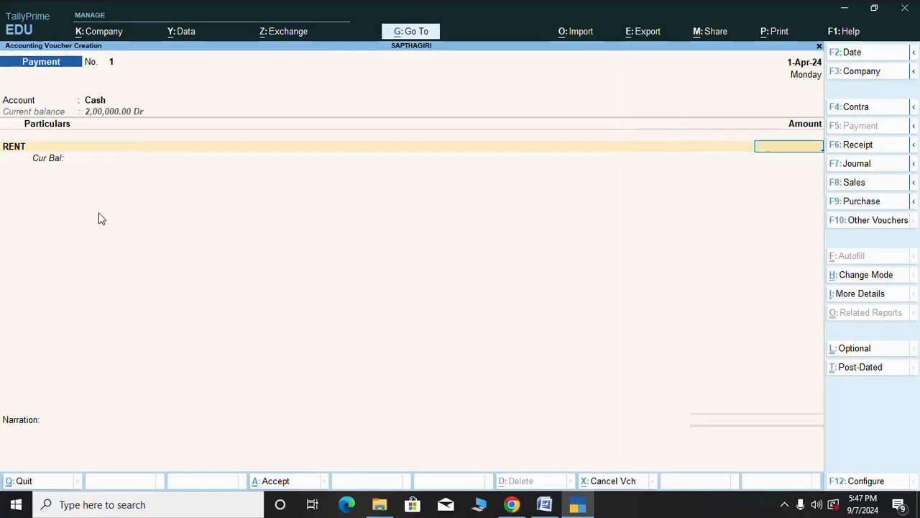
Step: Enter 50,000 as the RENT payment amount and save the voucher with an empty narration
text(50000)
key(Return)
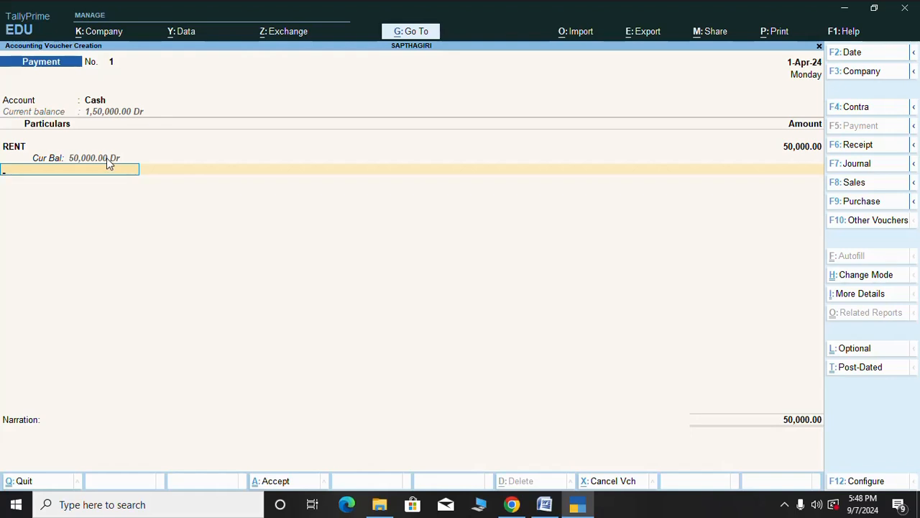
key(Return)
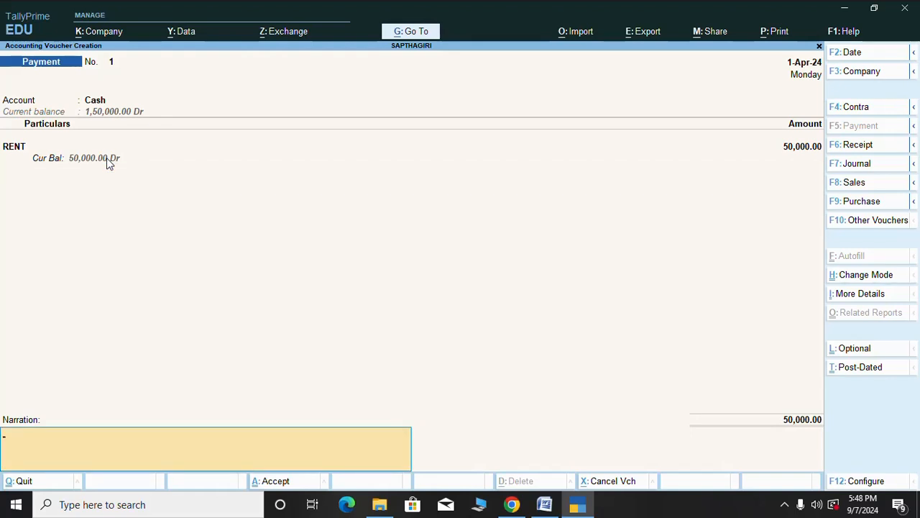
key(Return)
key(Return)
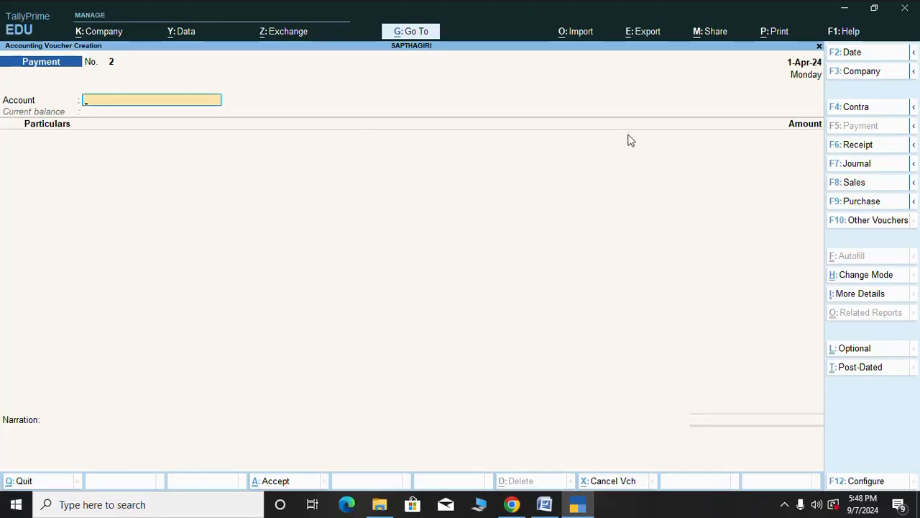
key(F9)
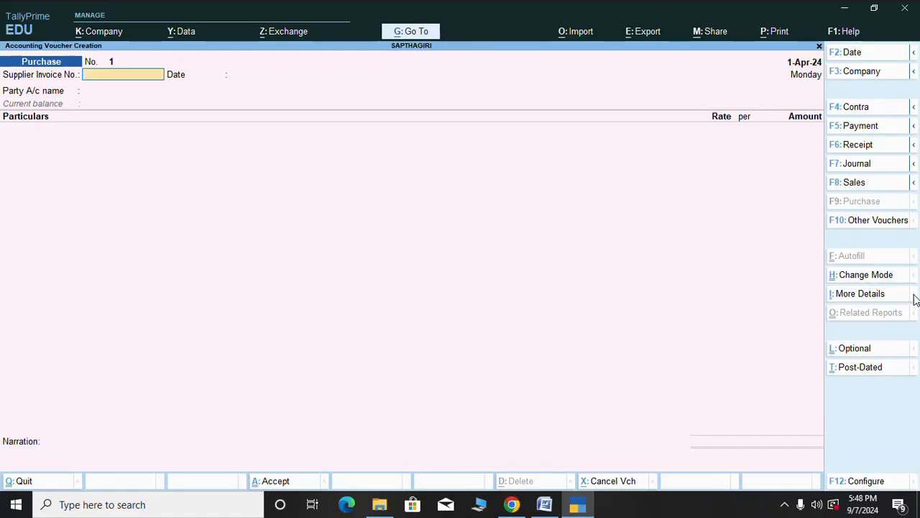
click(865, 278)
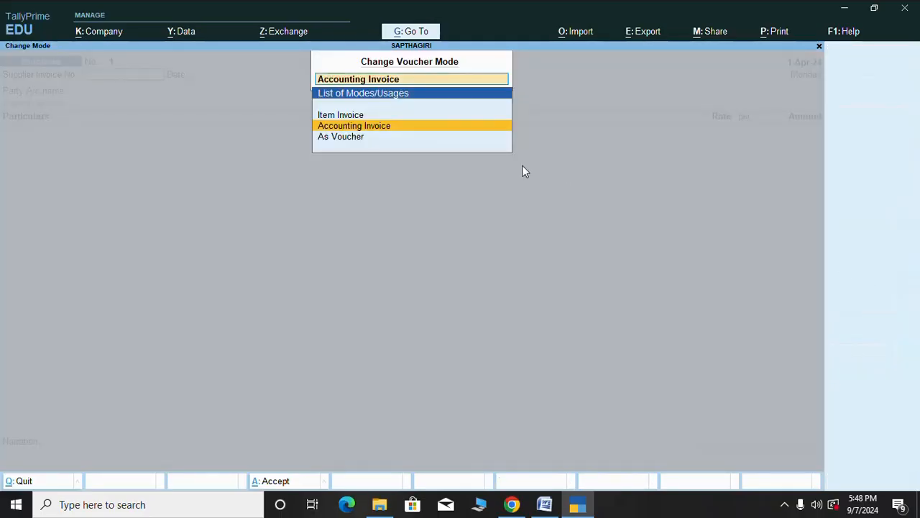
click(352, 138)
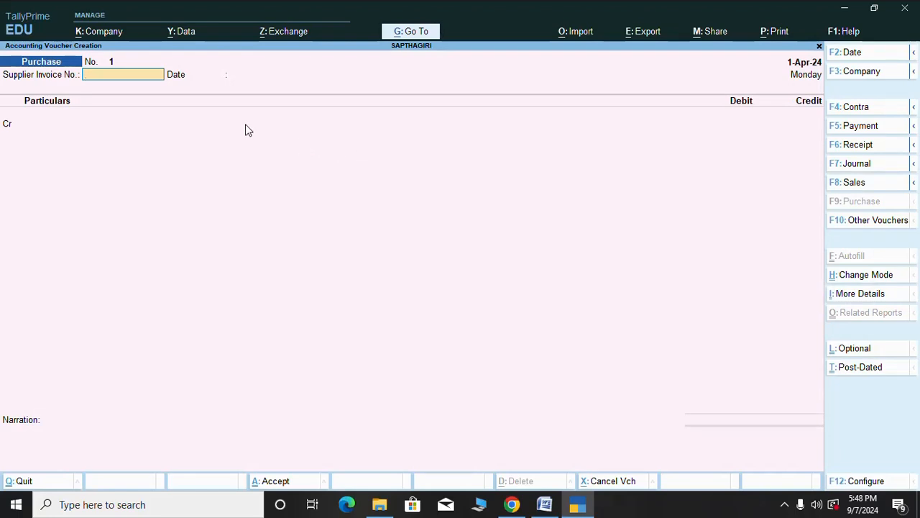
key(Return)
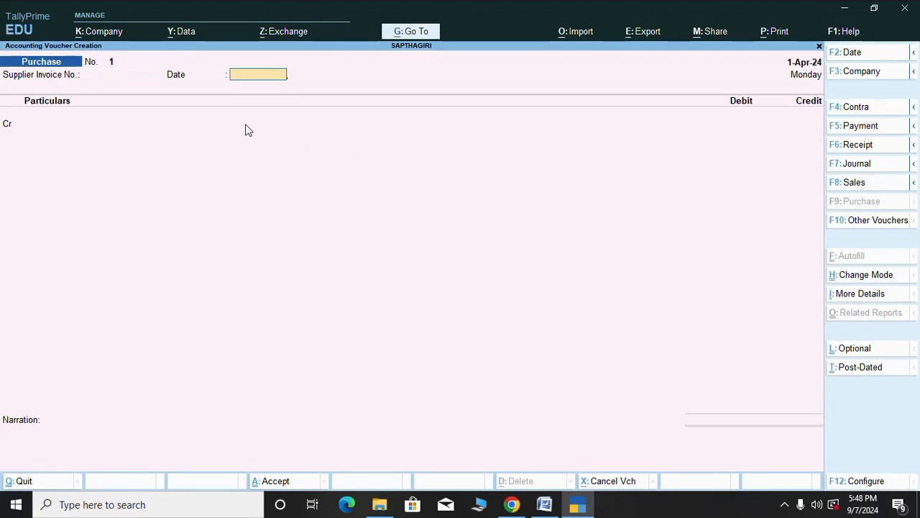
key(Return)
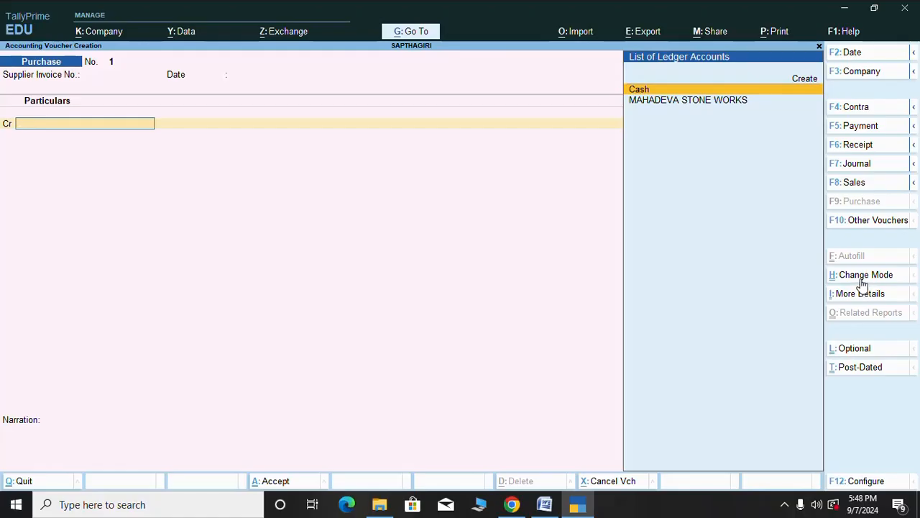
key(Escape)
key(y)
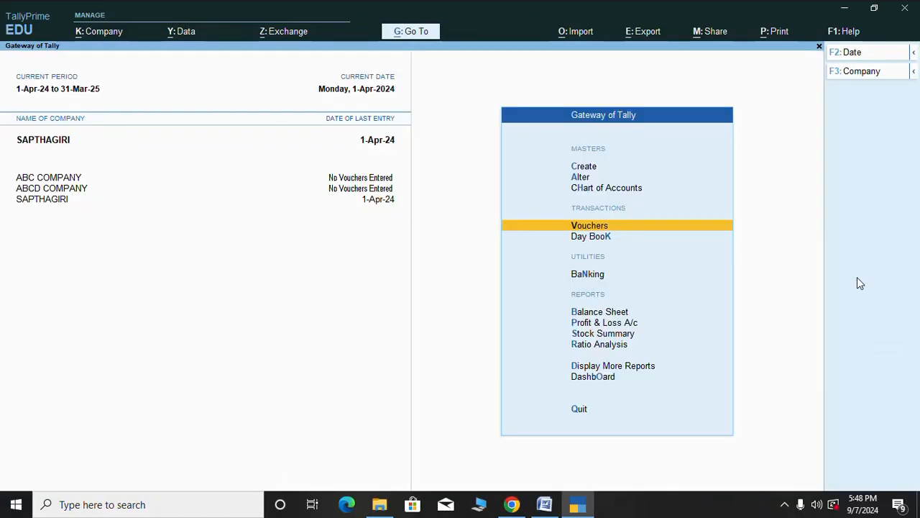
Step: Reopen voucher creation and change the purchase voucher's mode to Accounting Invoice
key(Return)
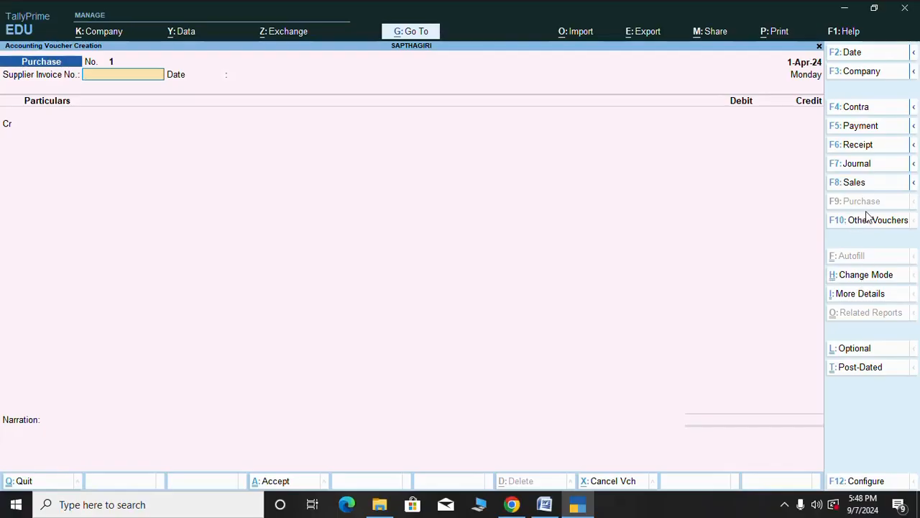
click(867, 276)
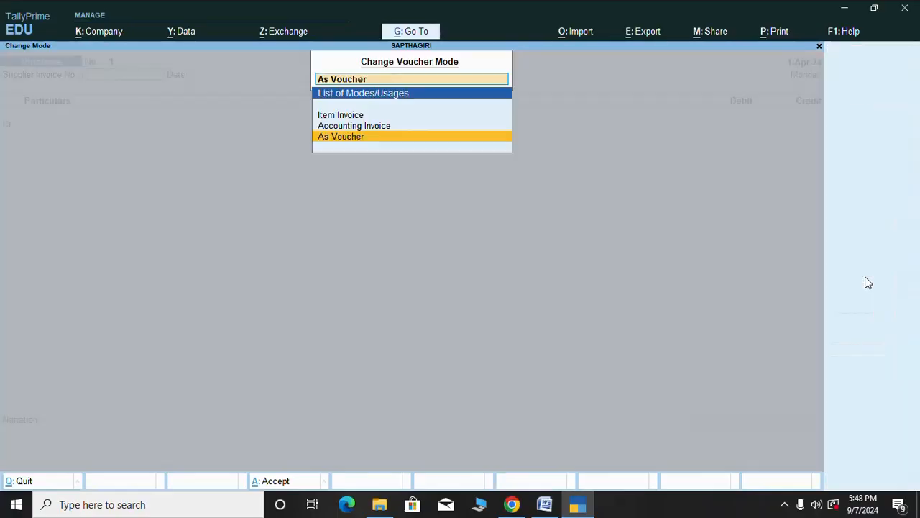
click(368, 127)
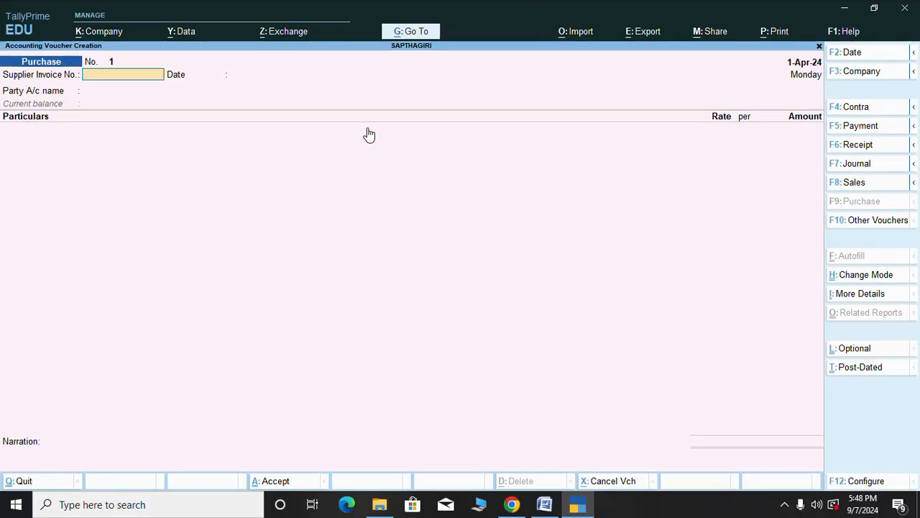
Step: Leave the supplier invoice number and date blank and choose MAHADEVA STONE WORKS as the purchase voucher's party account
key(Return)
key(Return)
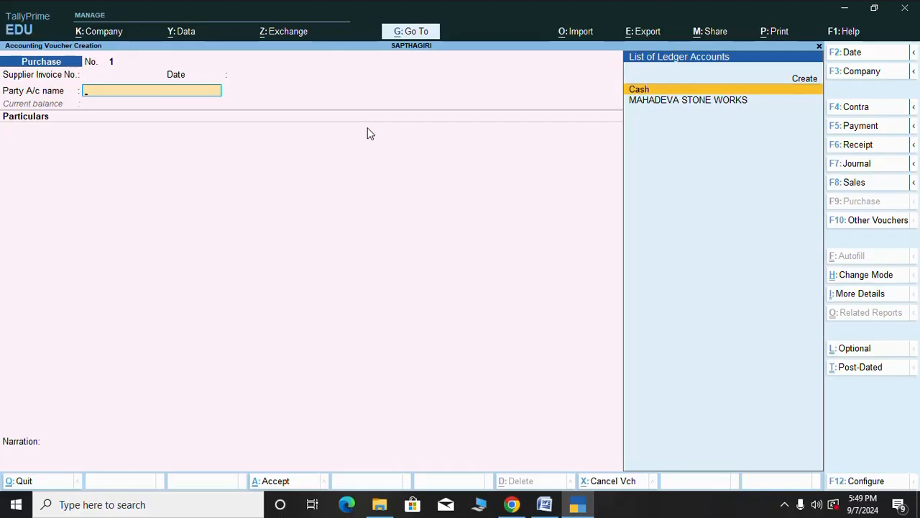
key(Down)
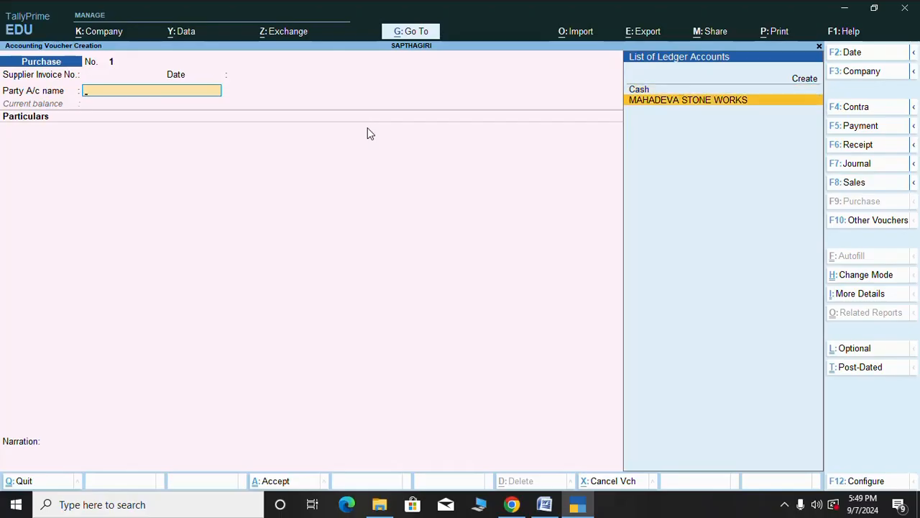
key(Return)
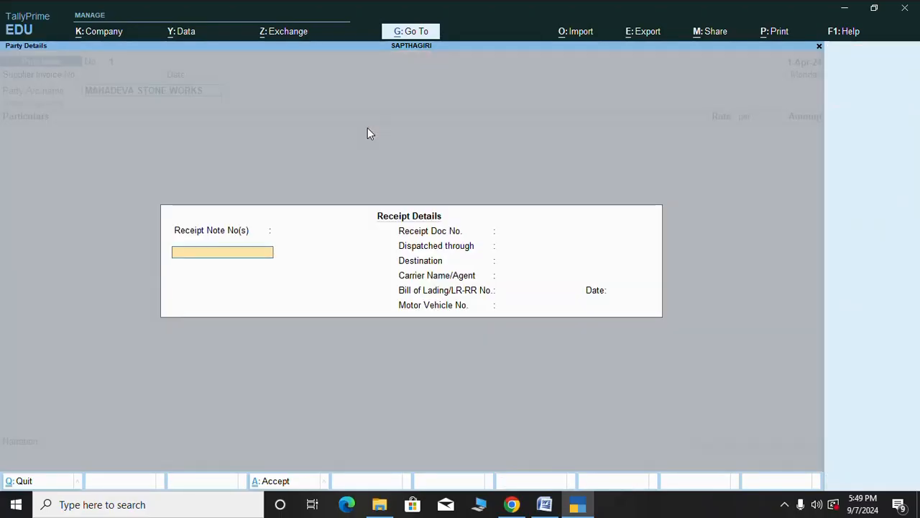
Step: Leave all receipt details blank and accept the default party details for MAHADEVA STONE WORKS
key(Return)
key(Return)
key(Return)
key(Return)
key(Return)
key(Return)
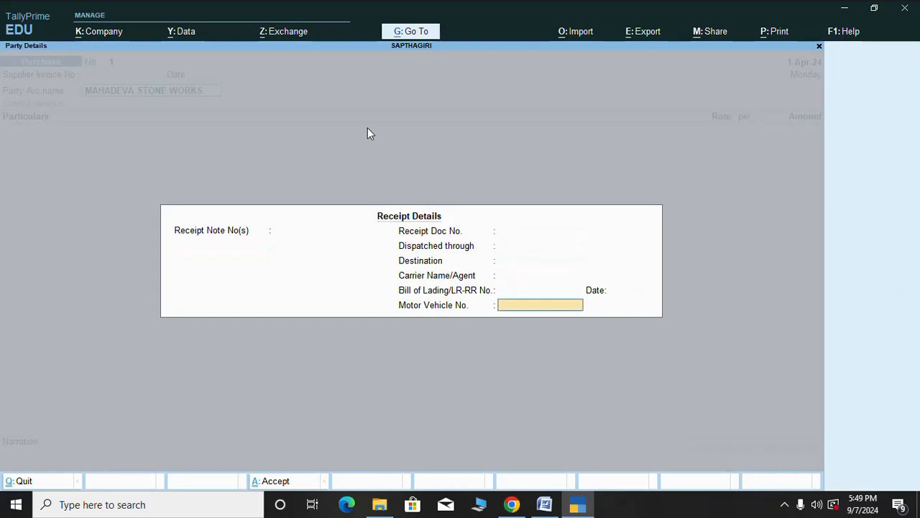
key(Return)
key(Return)
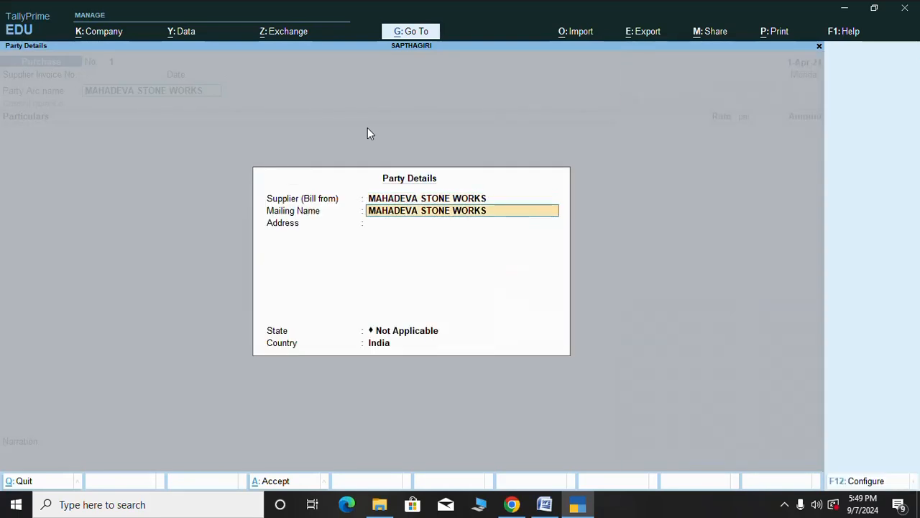
key(Return)
key(Return)
key(Return)
key(Return)
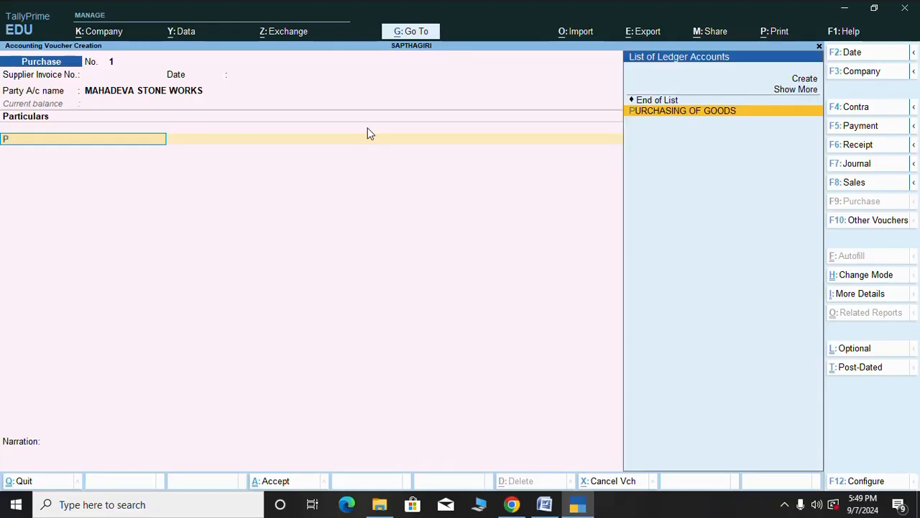
Step: Add the PURCHASING OF GOODS ledger with an amount of 1,00,000 and save the purchase voucher with an empty narration
key(Return)
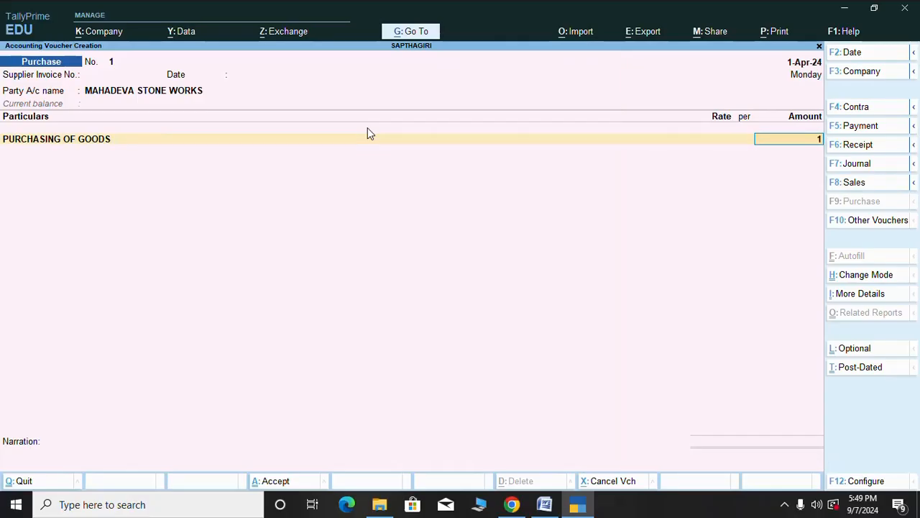
text(1,00,000)
key(Return)
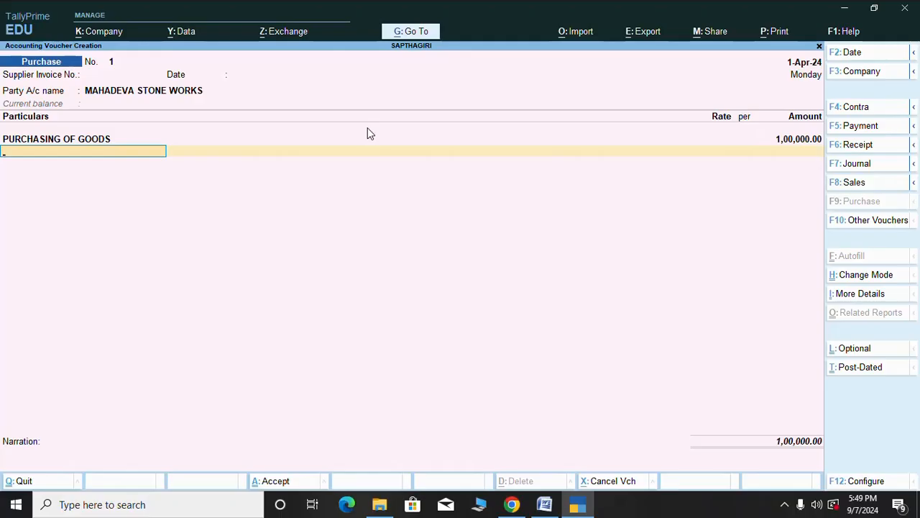
key(Return)
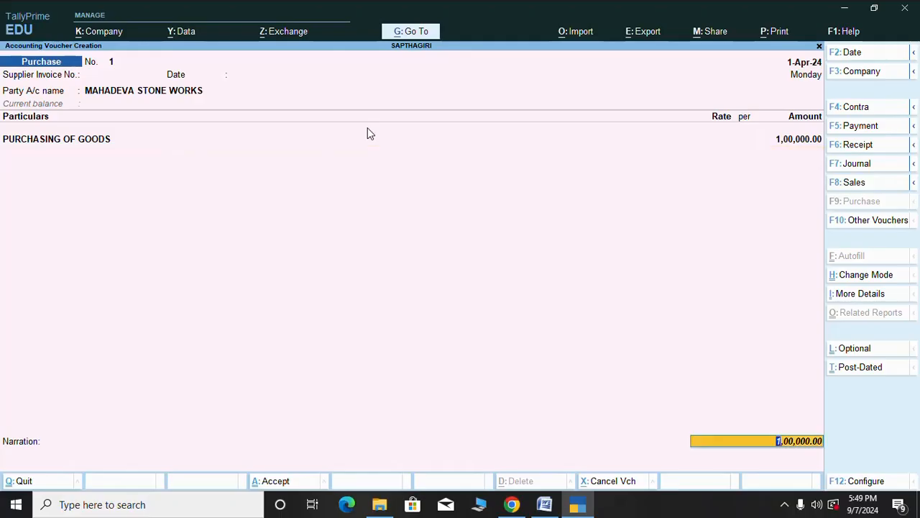
key(Return)
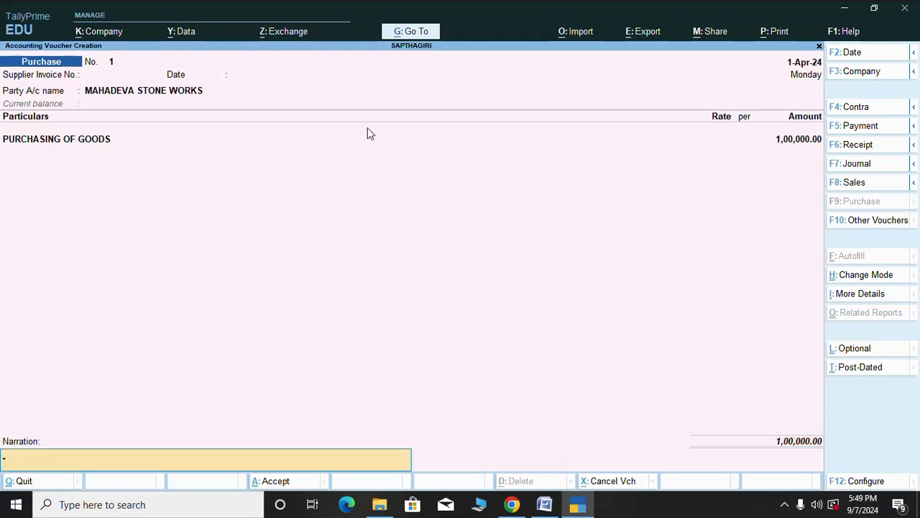
key(Return)
key(Return)
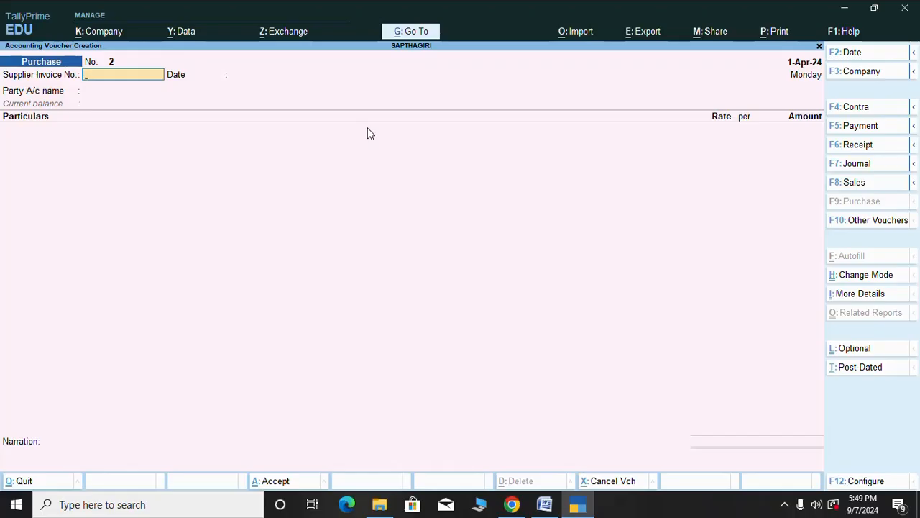
Step: Start a sales voucher with Cash as the party account and leave all dispatch details blank
key(F8)
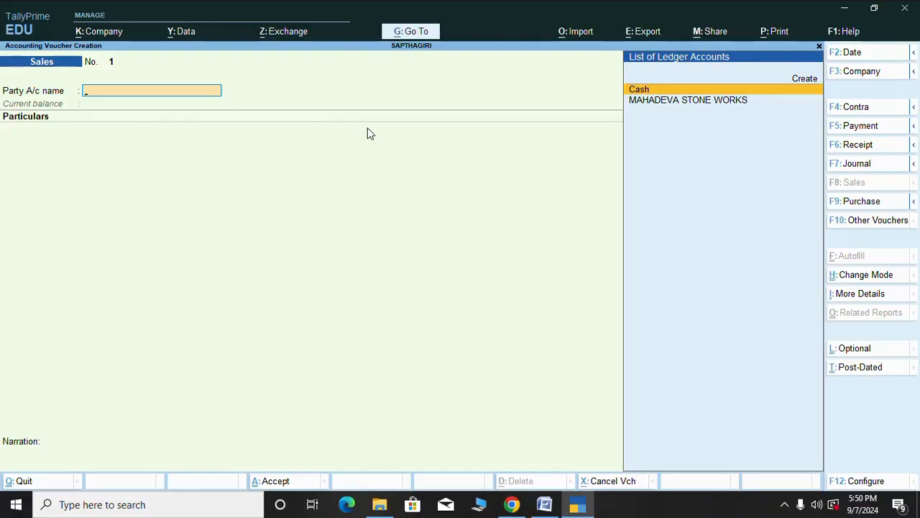
key(Return)
key(Return)
key(Return)
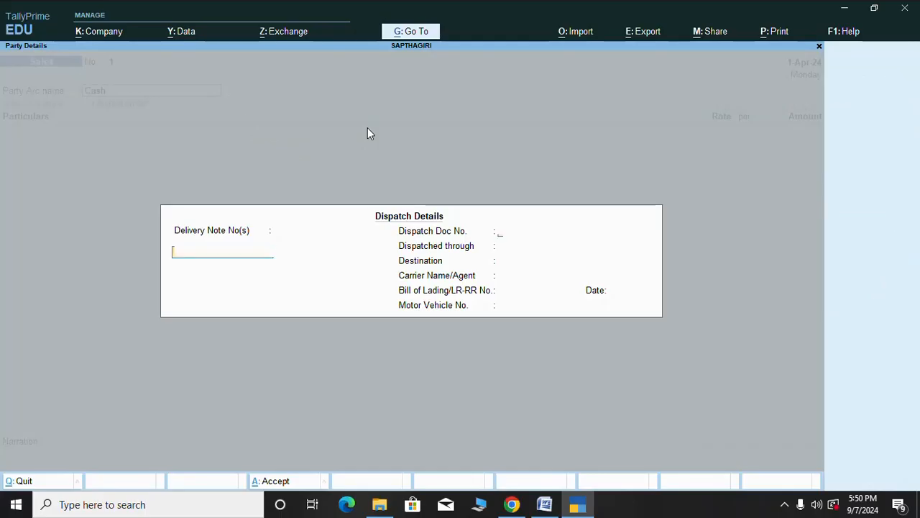
key(Return)
key(Return)
key(Return)
key(Return)
key(Return)
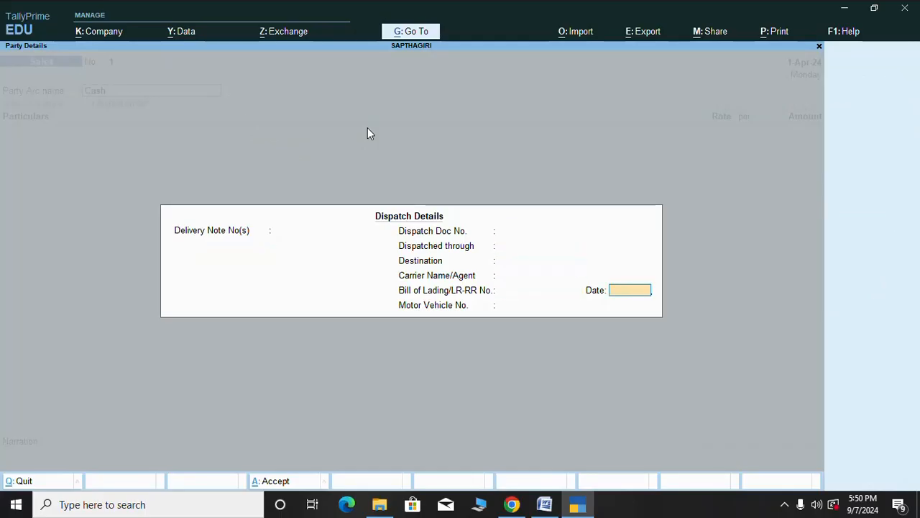
key(Return)
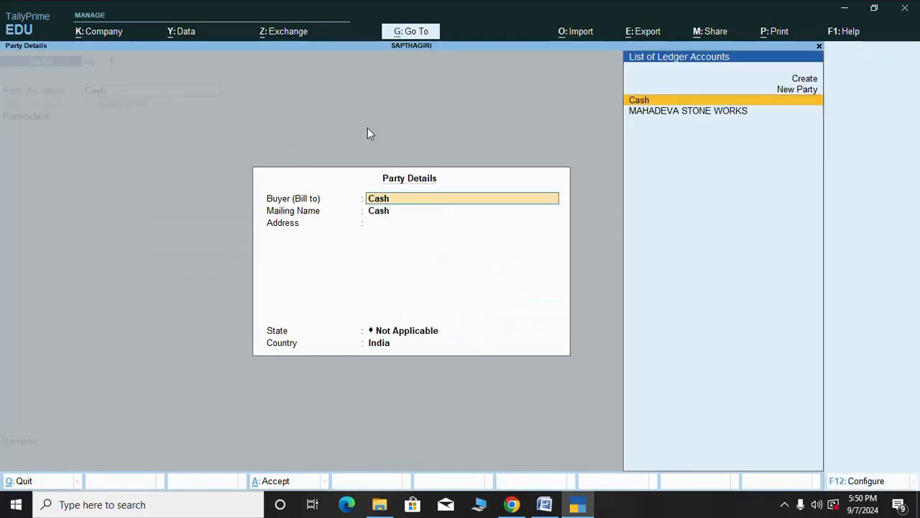
Step: Accept the sales voucher's default party details, with Cash as buyer, no address and India as the country
key(Return)
key(Return)
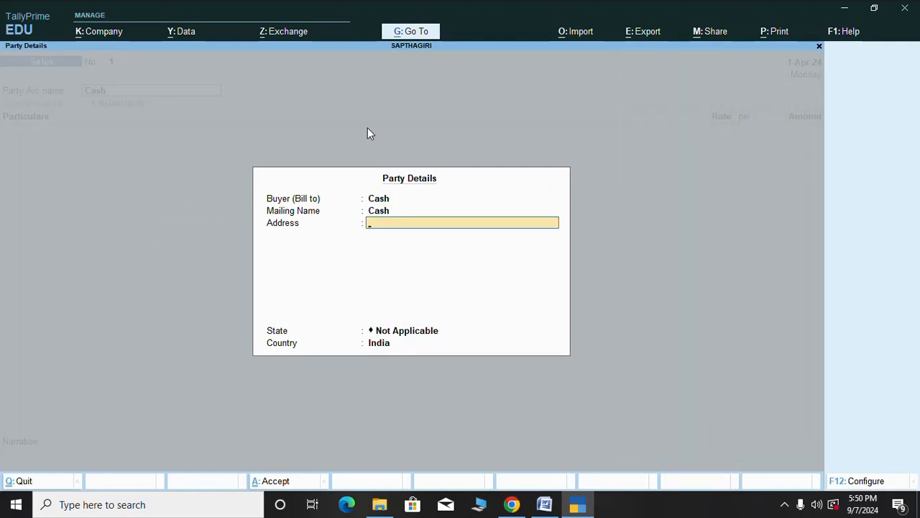
key(Return)
key(Return)
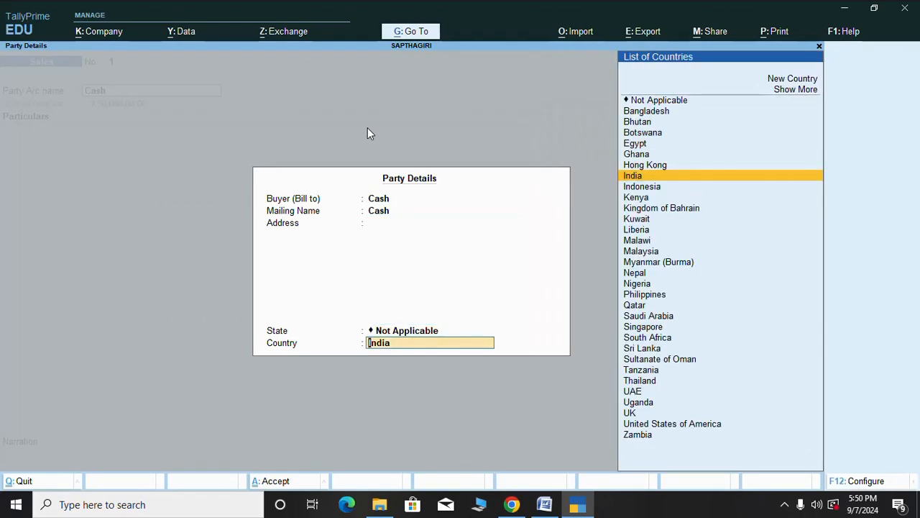
key(Return)
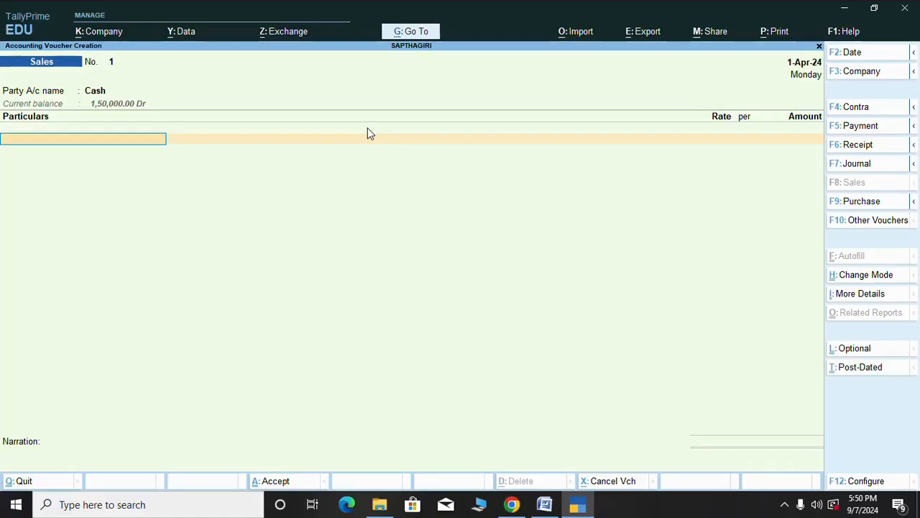
Step: Add the SALES OF GOODS ledger with an amount of 1,50,000 and save the sales voucher with an empty narration
text(S)
key(Down)
key(Down)
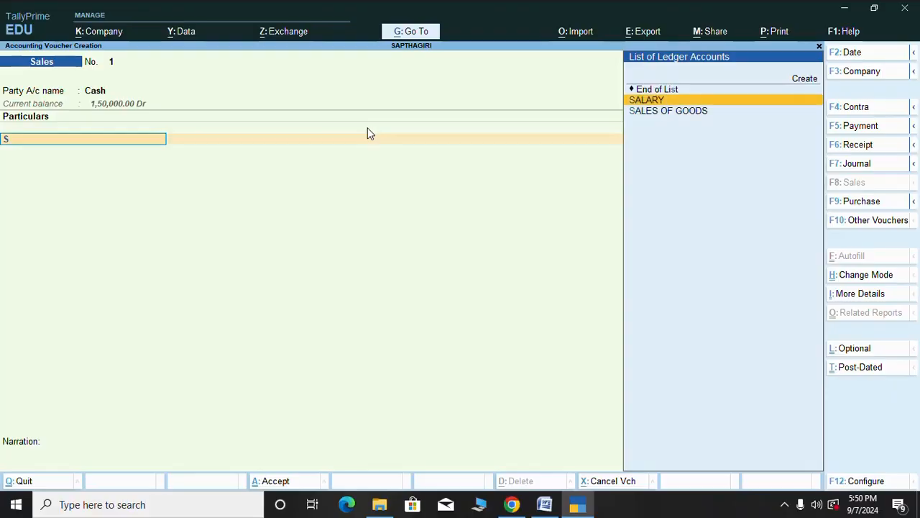
key(Return)
text(1)
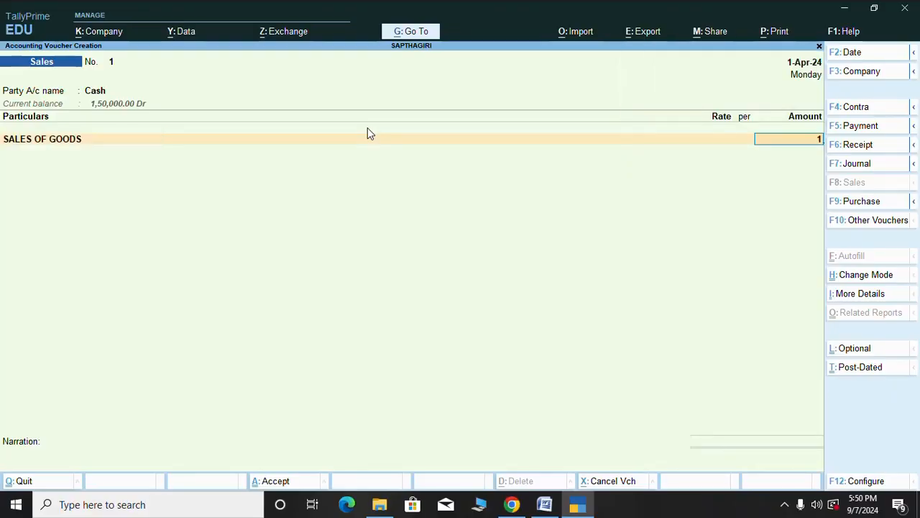
text(,50,000)
key(Return)
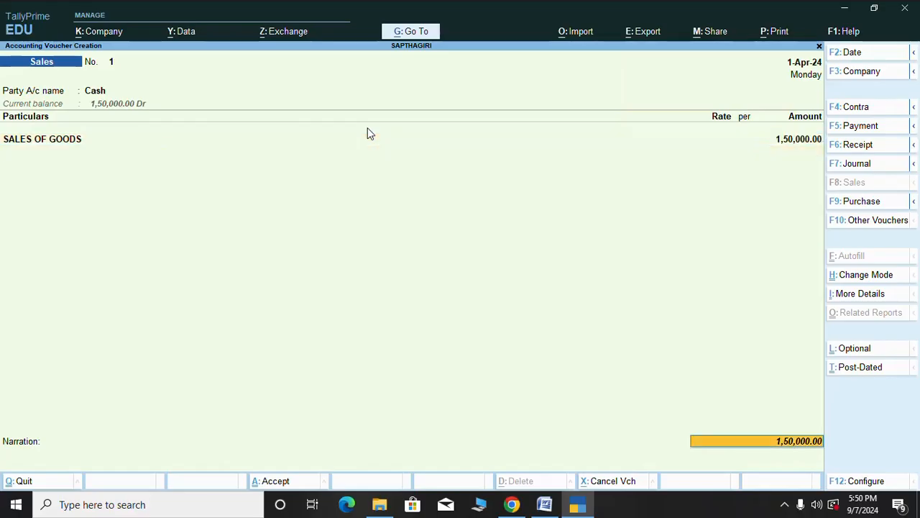
key(Return)
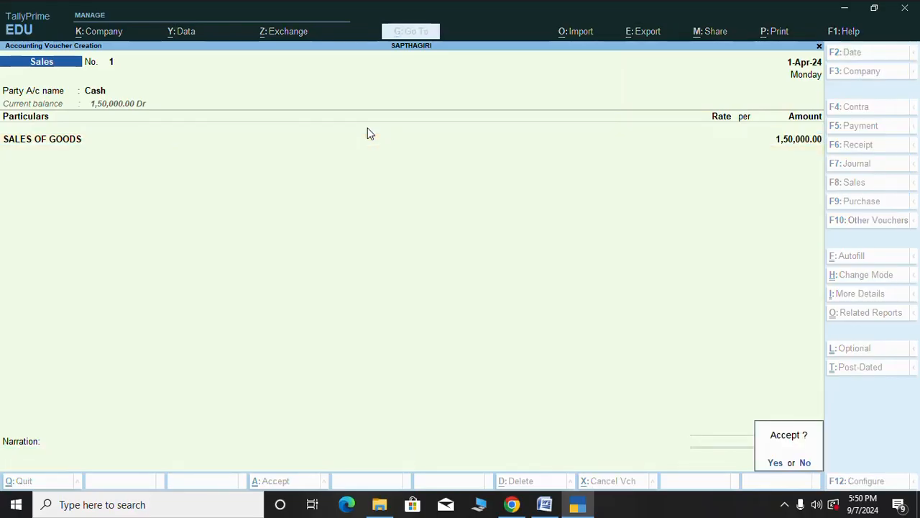
key(Return)
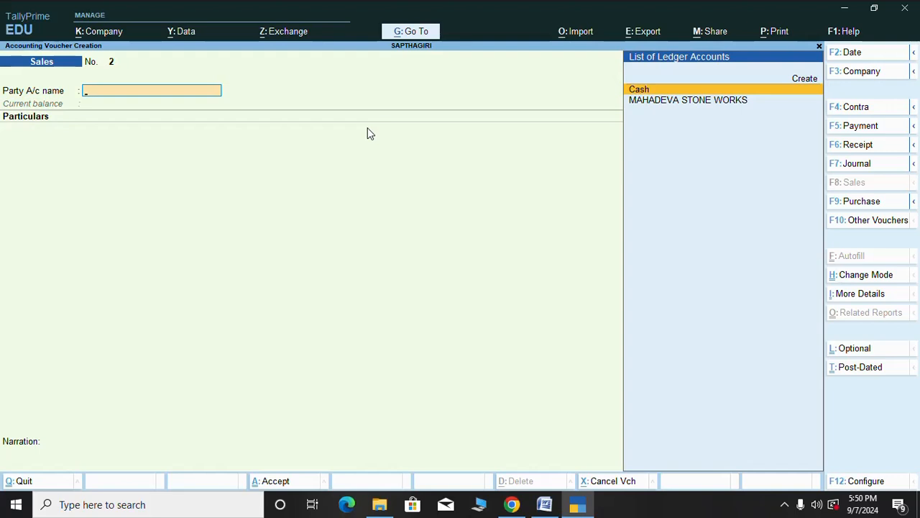
Step: Start a payment voucher from the Cash account and enter 1,00,000 for MAHADEVA STONE WORKS
key(F5)
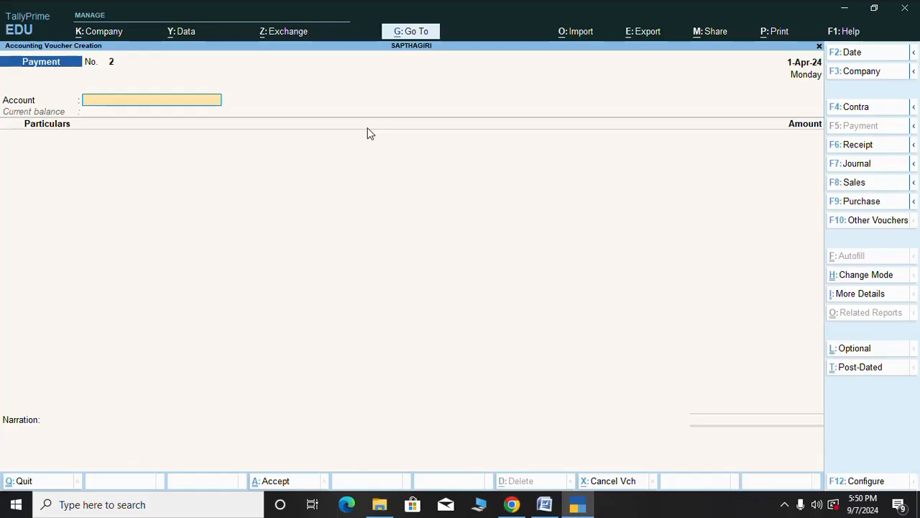
key(Return)
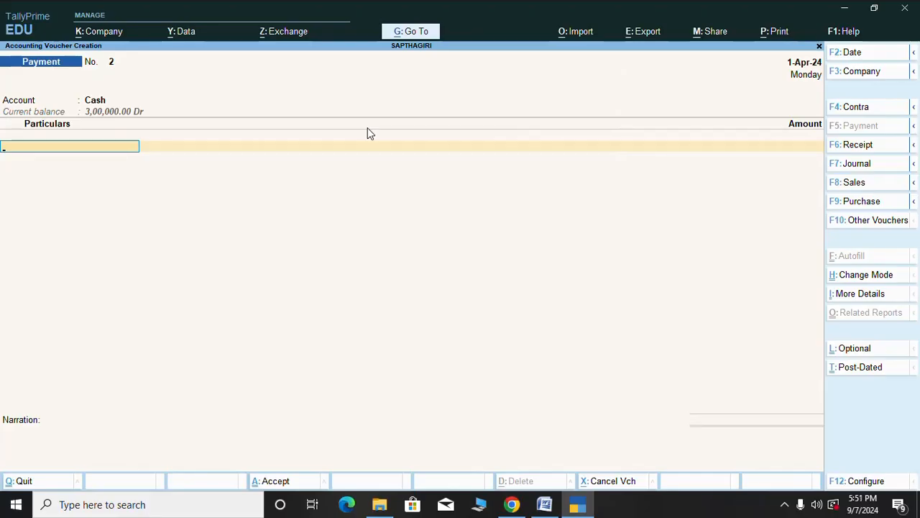
text(m)
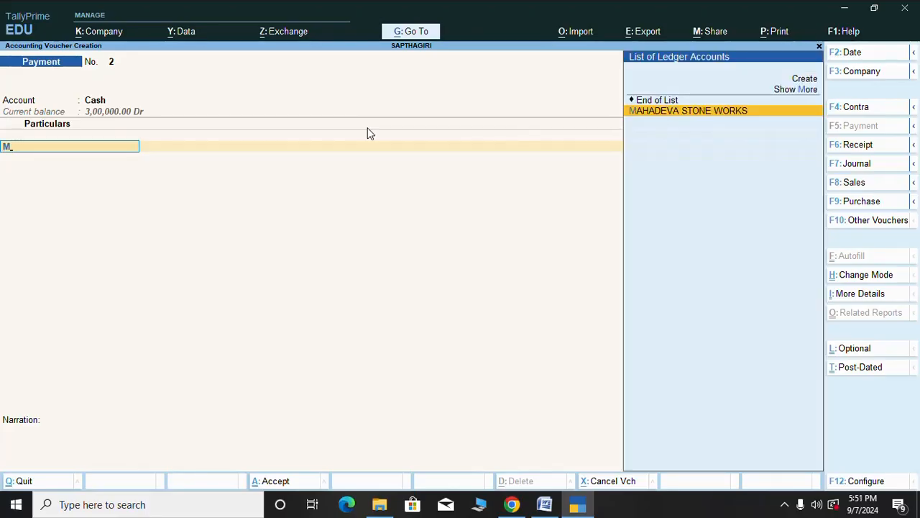
key(Return)
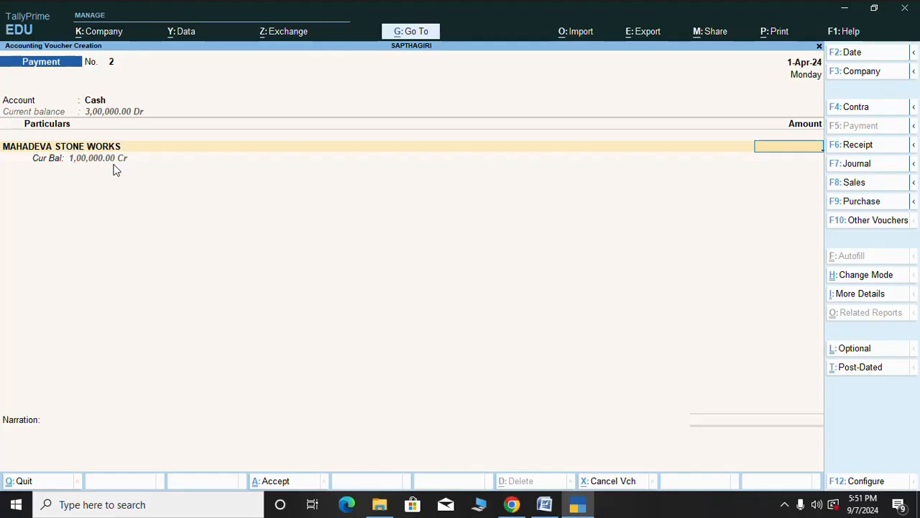
text(1,)
text(00,000)
key(Return)
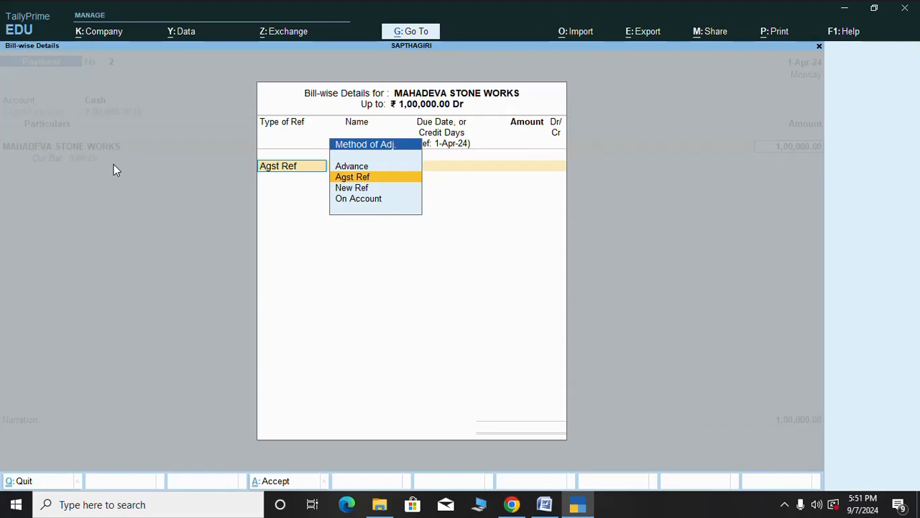
Step: Allocate the 1,00,000 payment On Account in the bill-wise details and save the voucher with an empty narration
key(Down)
key(Down)
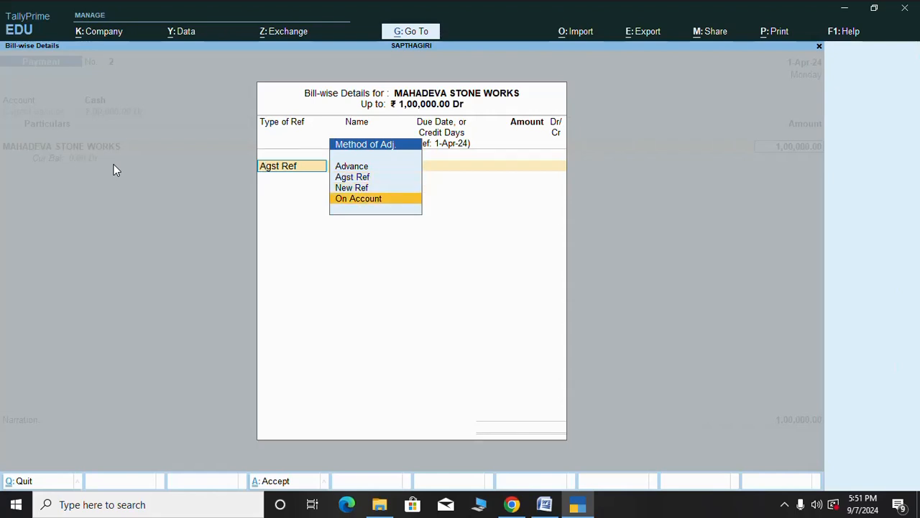
key(Return)
key(Return)
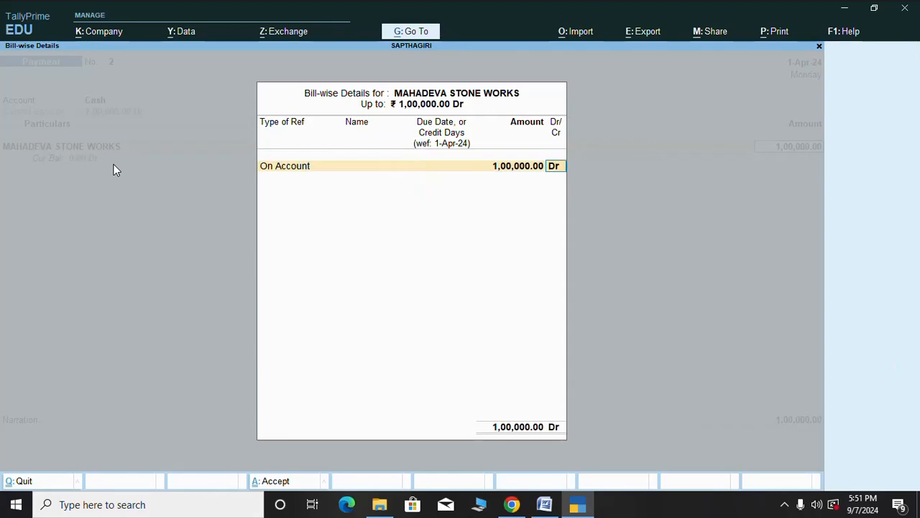
key(Return)
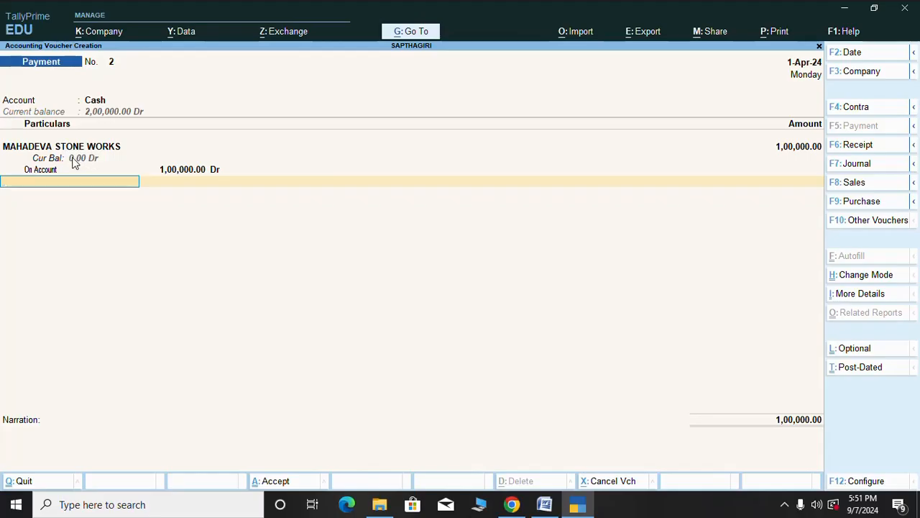
key(Return)
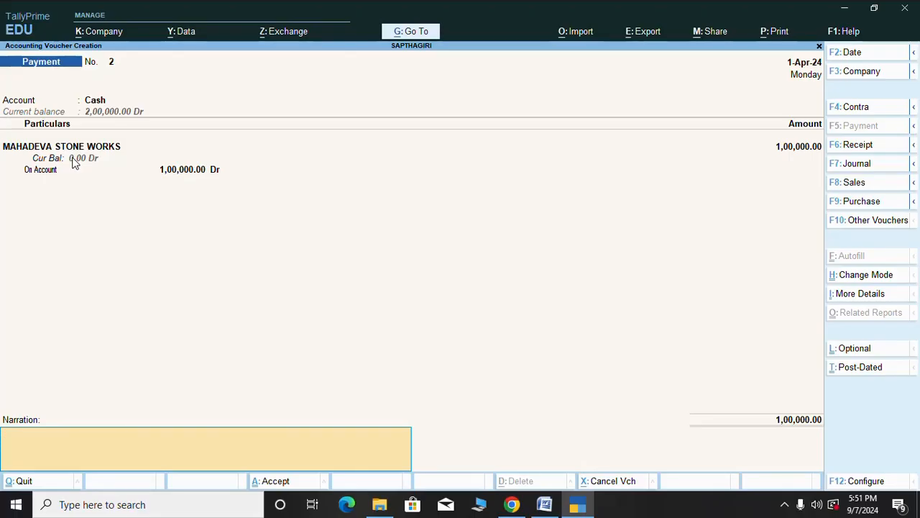
key(Return)
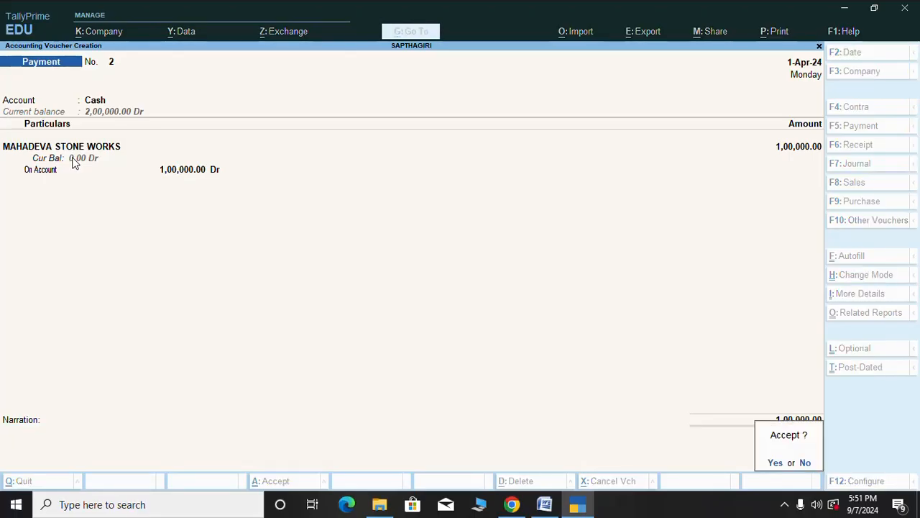
key(Return)
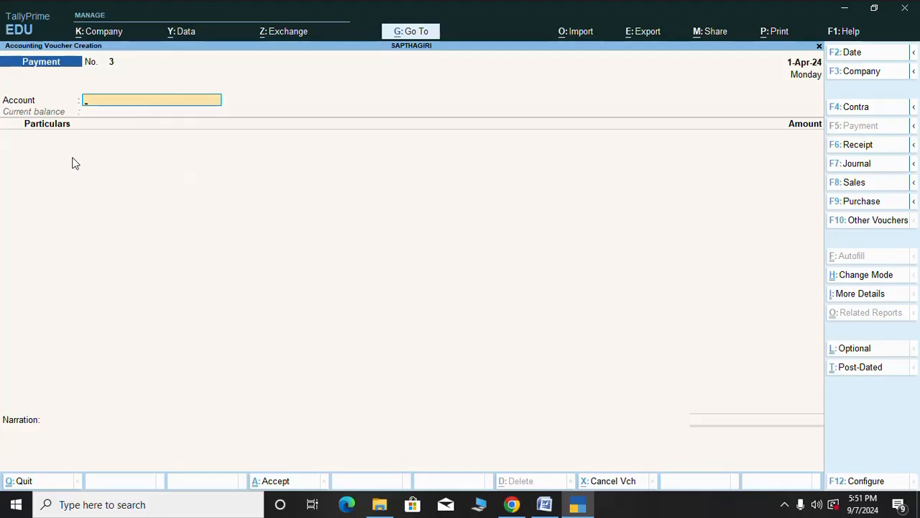
Step: Record a payment of 1,00,000 from Cash to the SALARY ledger and save the voucher with an empty narration
text(C)
key(Return)
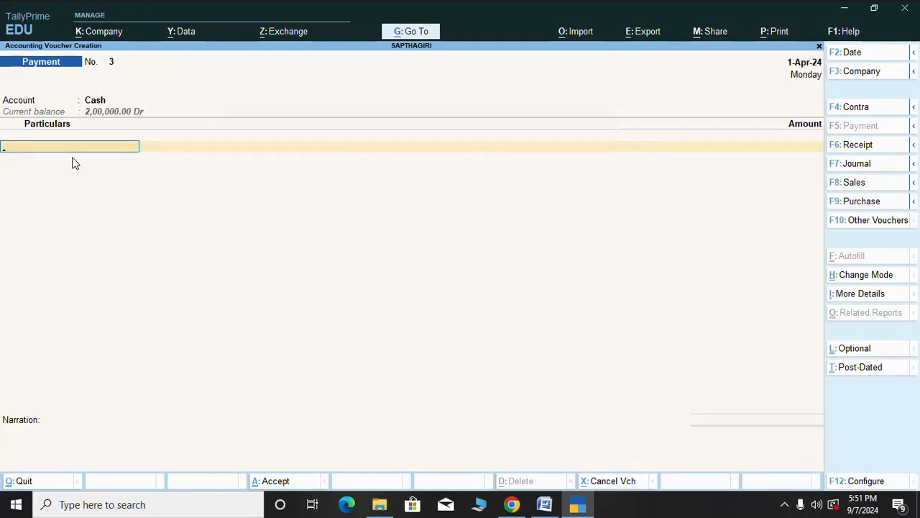
text(S)
key(Down)
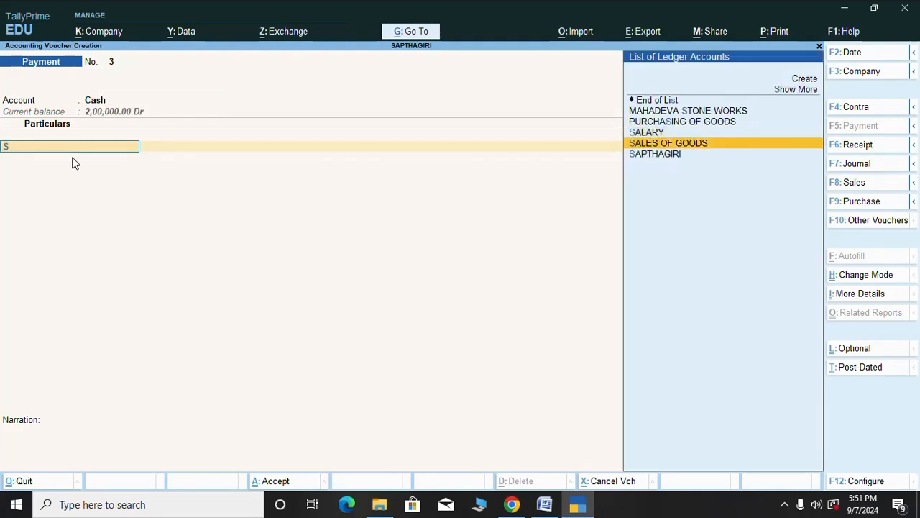
key(Up)
key(Return)
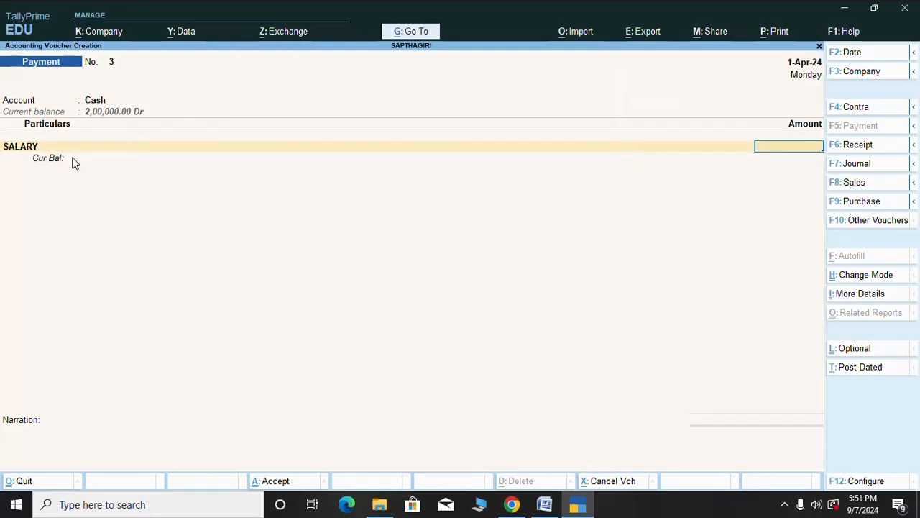
text(100000)
key(Return)
key(Return)
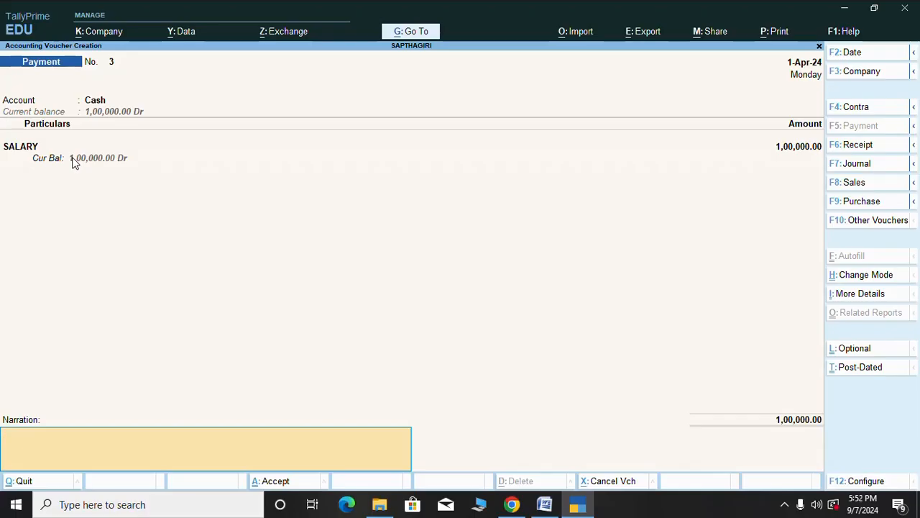
key(Return)
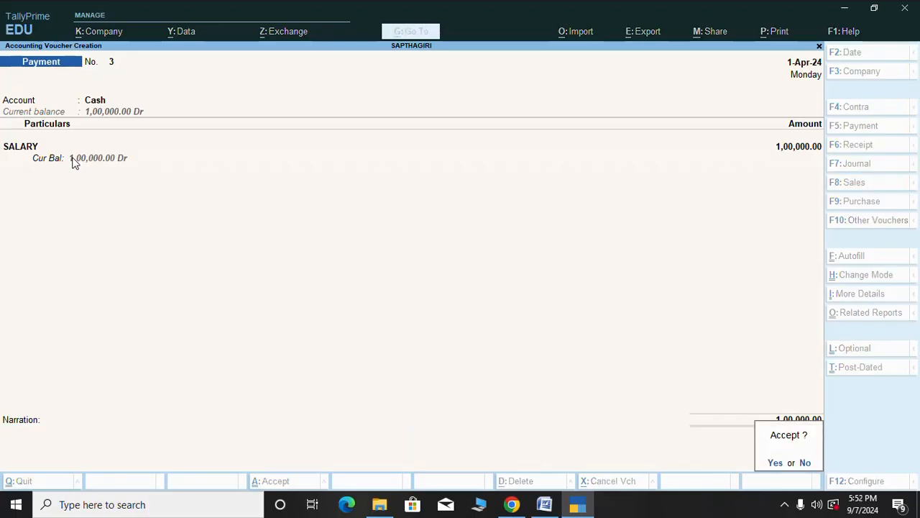
key(Return)
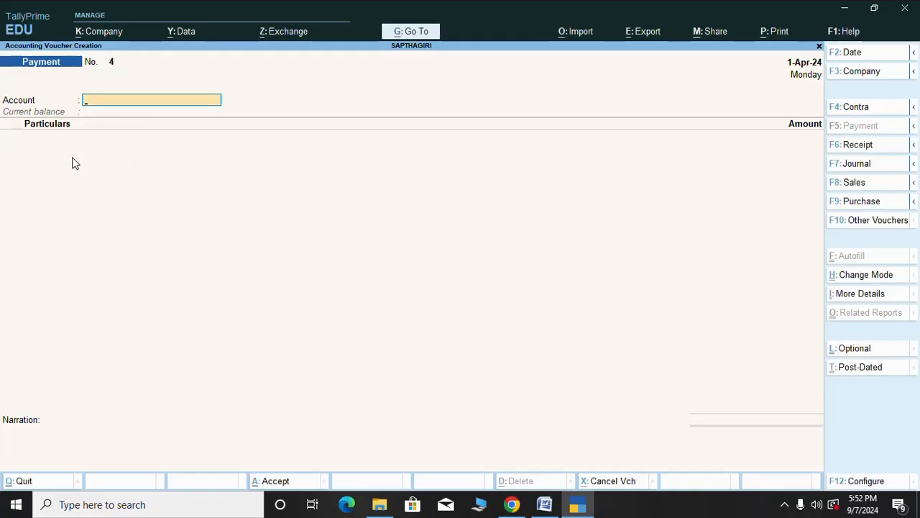
key(Return)
key(Return)
key(Return)
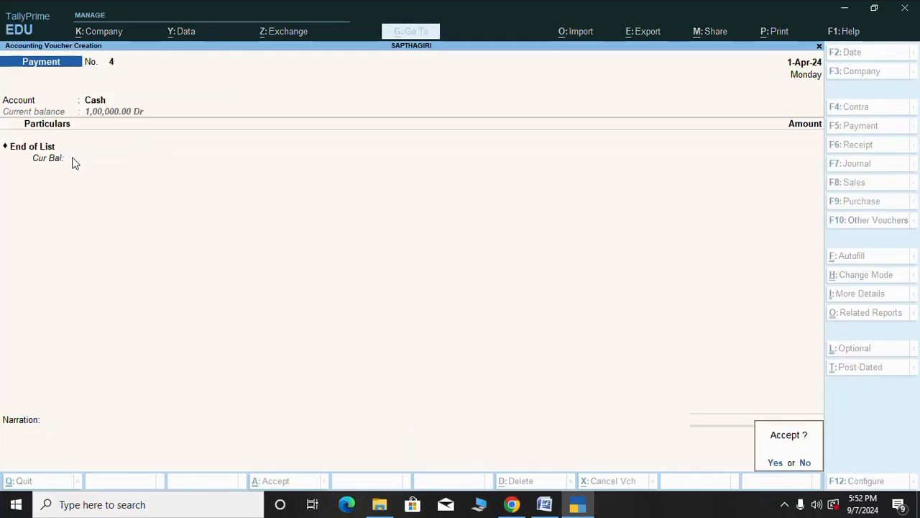
key(Return)
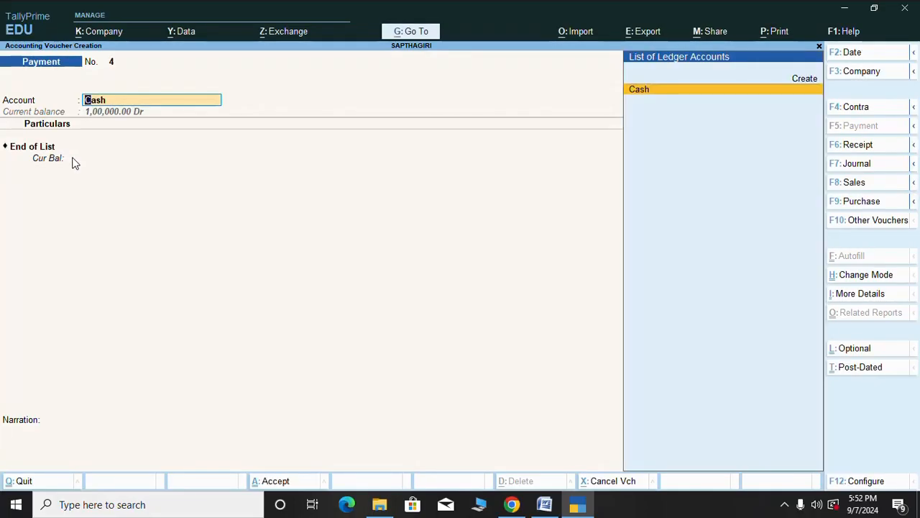
Step: Discard the payment voucher that has no entries and return to the Gateway of Tally
key(Escape)
key(y)
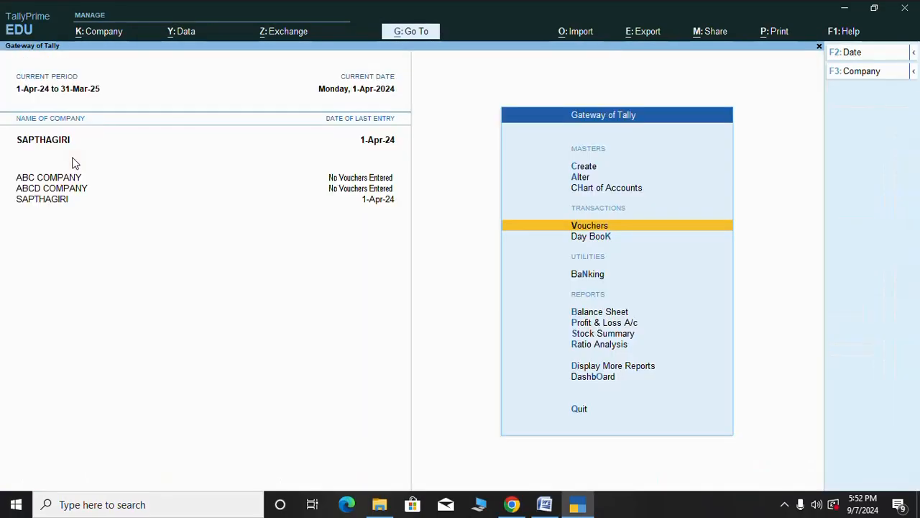
key(Escape)
key(Escape)
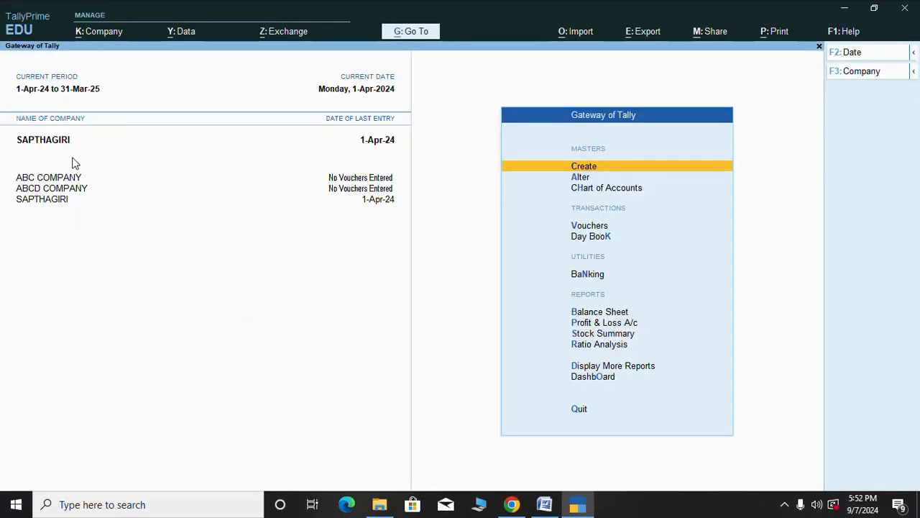
Step: Display the Balance Sheet of SAPTHAGIRI
key(Down)
key(Down)
key(Down)
key(Down)
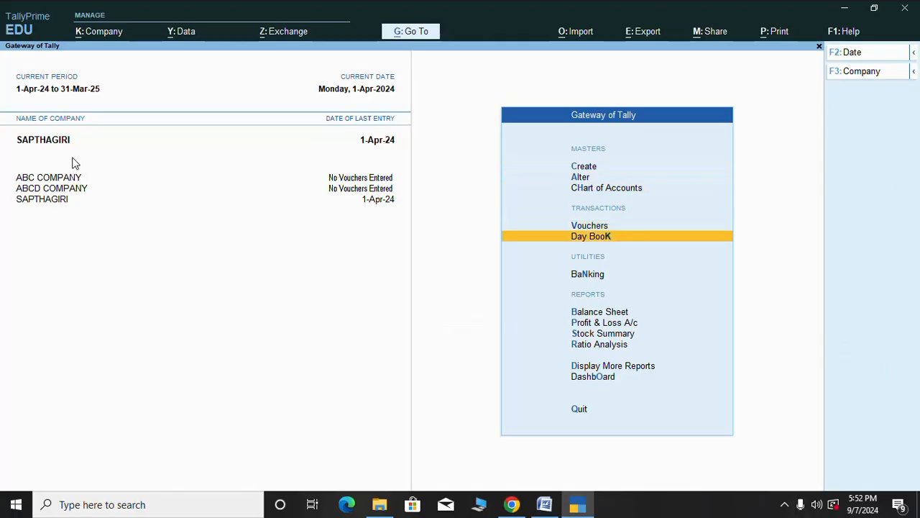
key(Up)
key(Down)
key(Down)
key(Down)
key(Down)
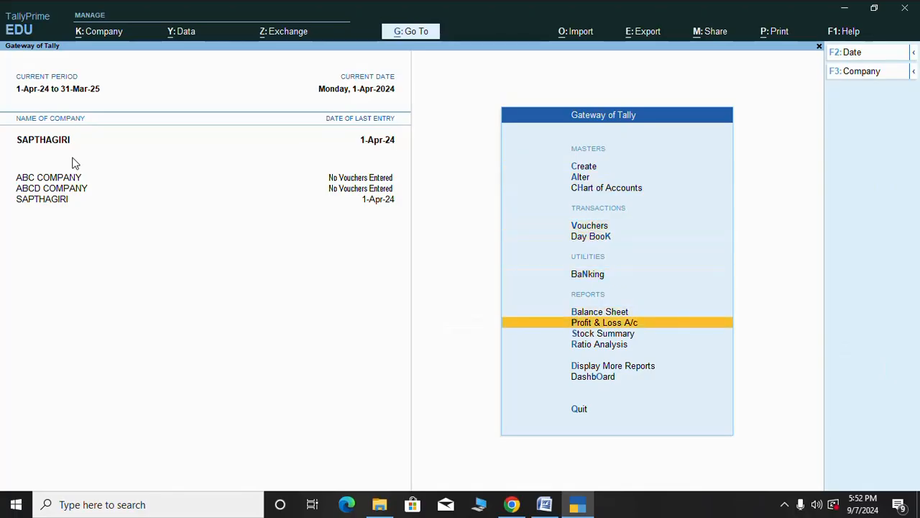
key(Up)
key(Return)
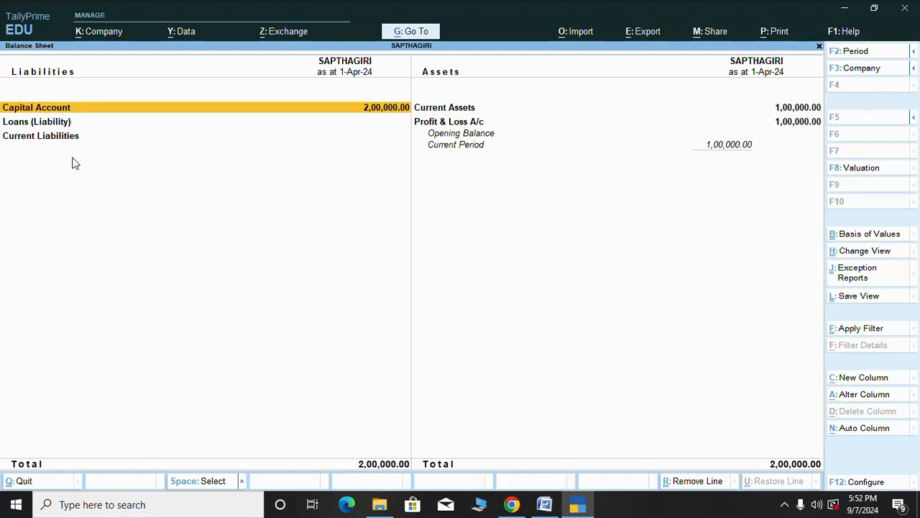
Step: Close the Balance Sheet and display the Day Book to review the recorded vouchers
key(Escape)
key(Down)
key(Down)
key(Down)
key(Down)
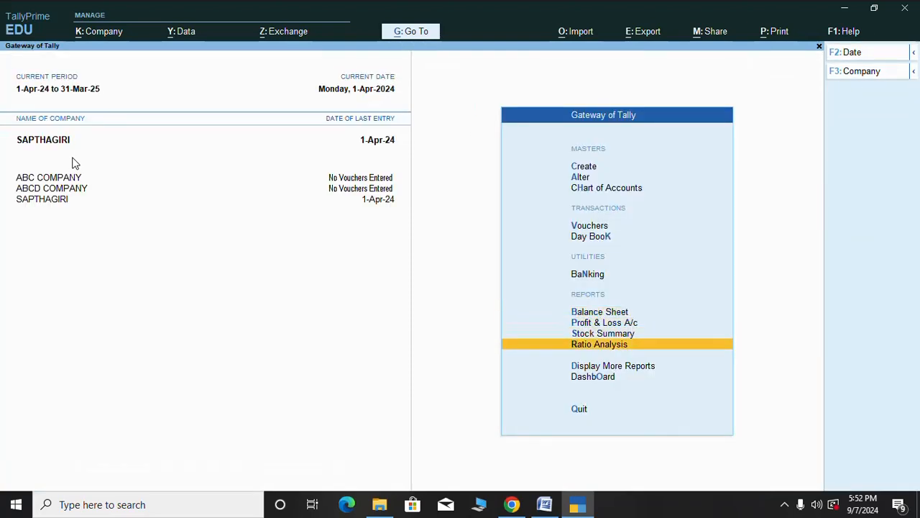
key(Return)
key(Down)
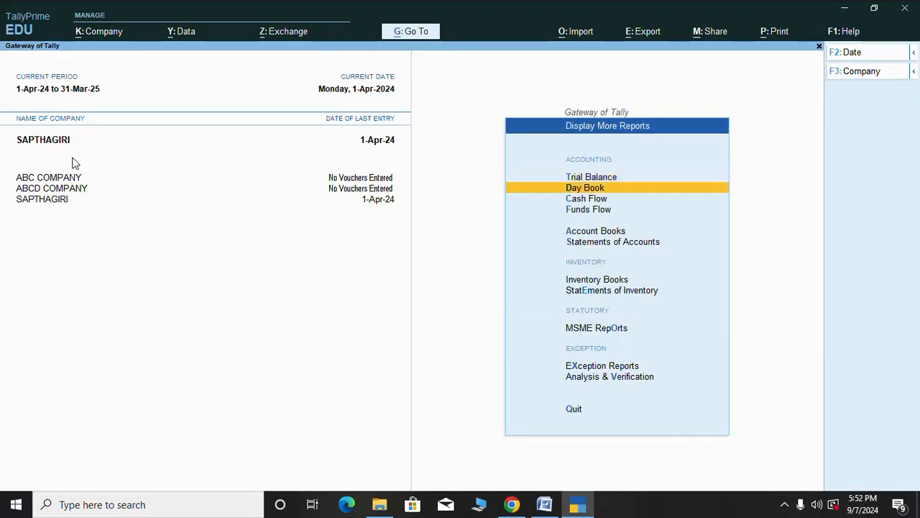
key(Return)
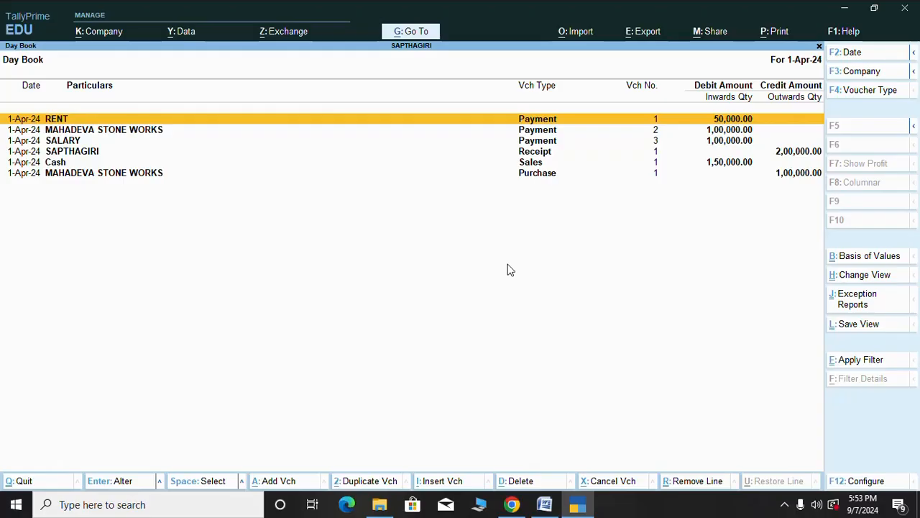
click(785, 504)
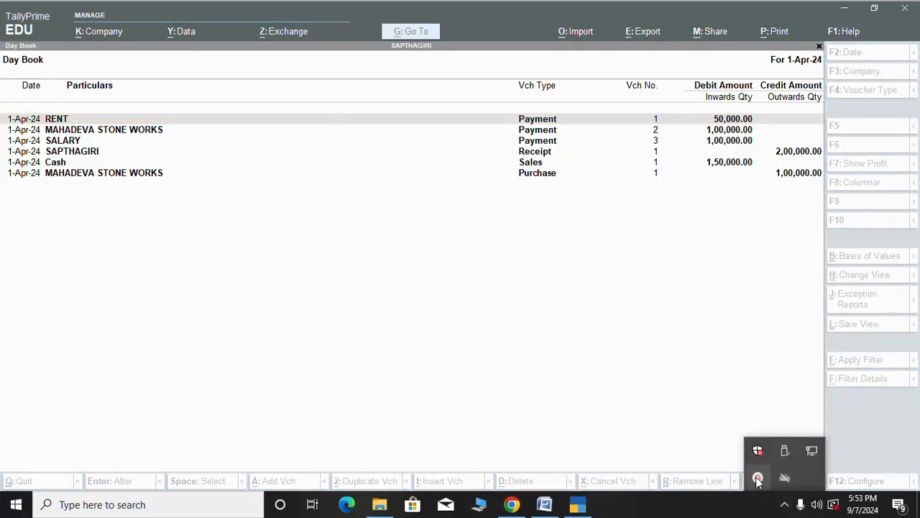
click(760, 478)
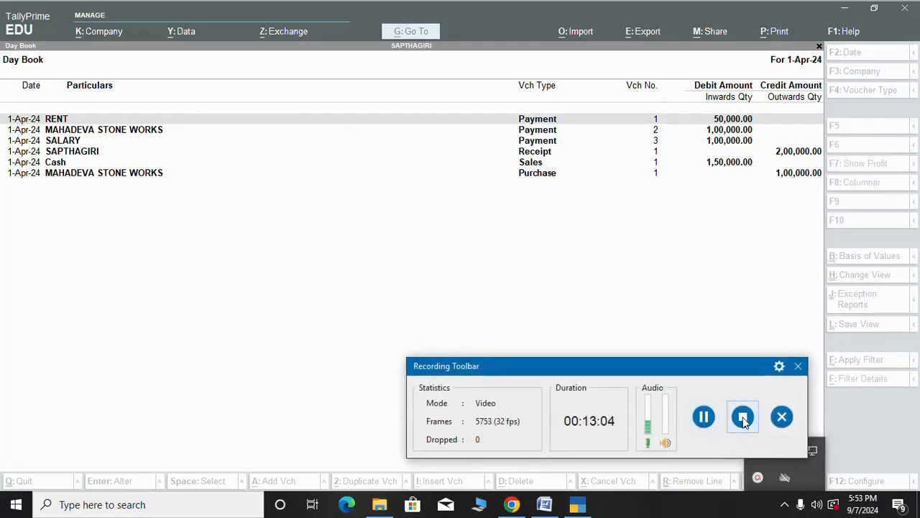